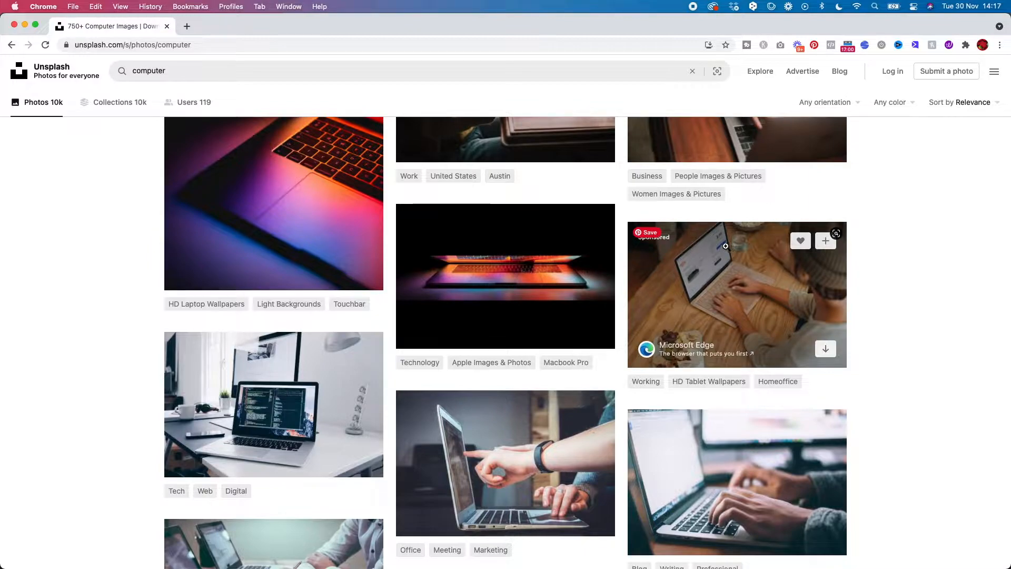
Browse the Unsplash "computer" photo results for an image with a blank screen suitable for a mockup.
{"action": "scroll", "coordinate": [873, 357], "scroll_direction": "down", "scroll_amount": 3}
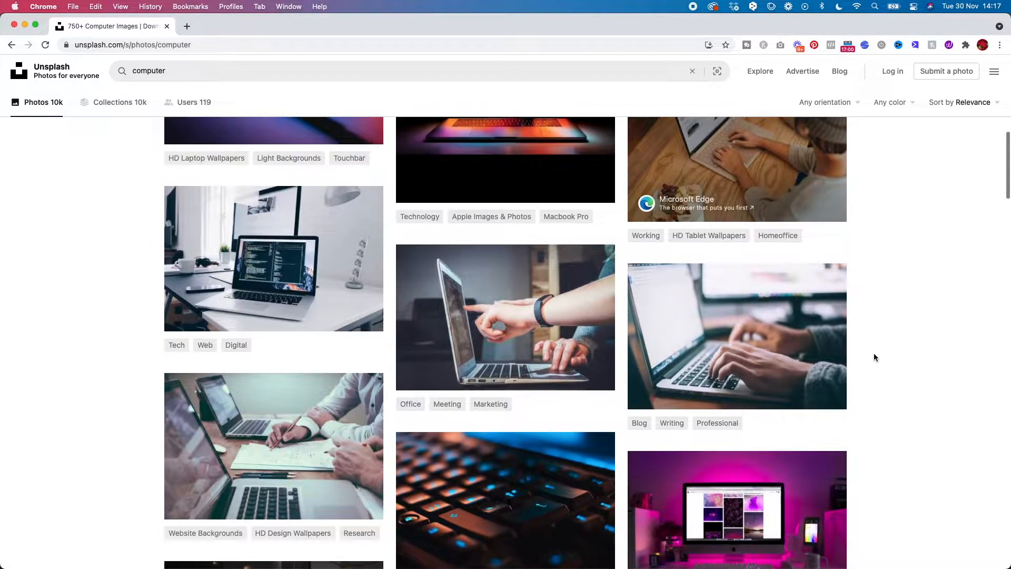
{"action": "scroll", "coordinate": [873, 357], "scroll_direction": "down", "scroll_amount": 1}
{"action": "scroll", "coordinate": [873, 357], "scroll_direction": "down", "scroll_amount": 2}
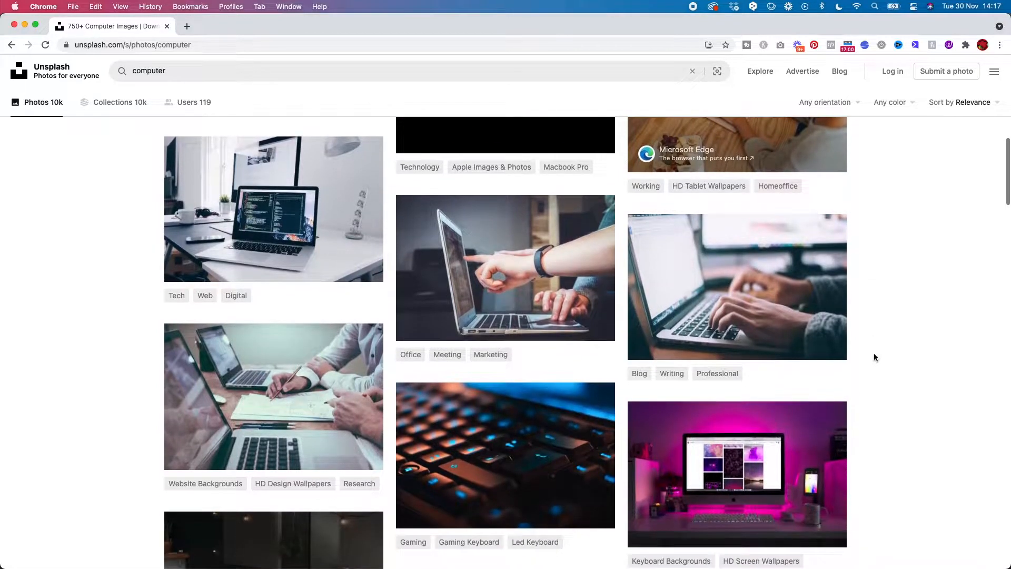
{"action": "scroll", "coordinate": [872, 408], "scroll_direction": "down", "scroll_amount": 5}
{"action": "scroll", "coordinate": [873, 408], "scroll_direction": "down", "scroll_amount": 6}
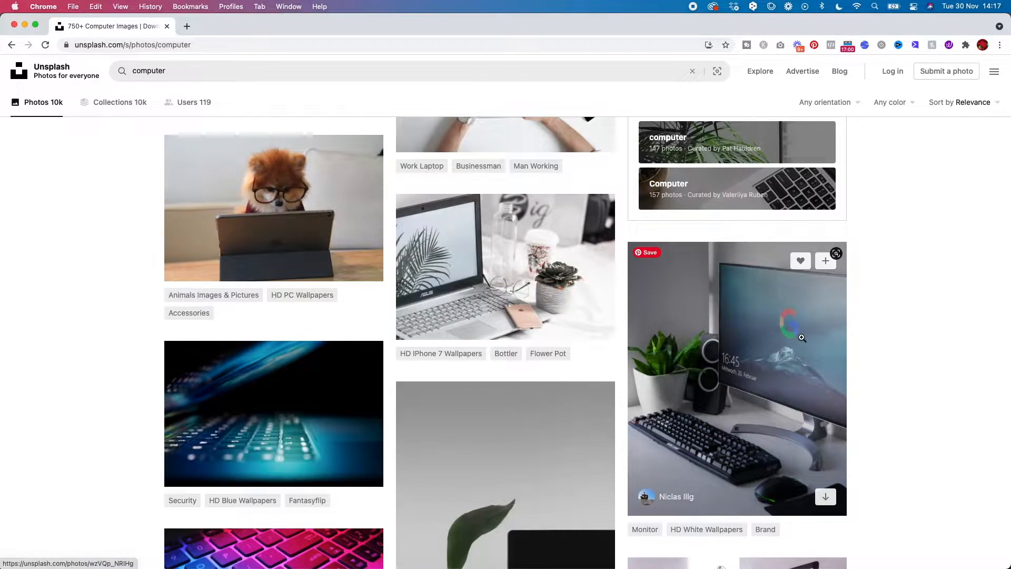
{"action": "scroll", "coordinate": [931, 357], "scroll_direction": "down", "scroll_amount": 5}
{"action": "scroll", "coordinate": [930, 360], "scroll_direction": "down", "scroll_amount": 8}
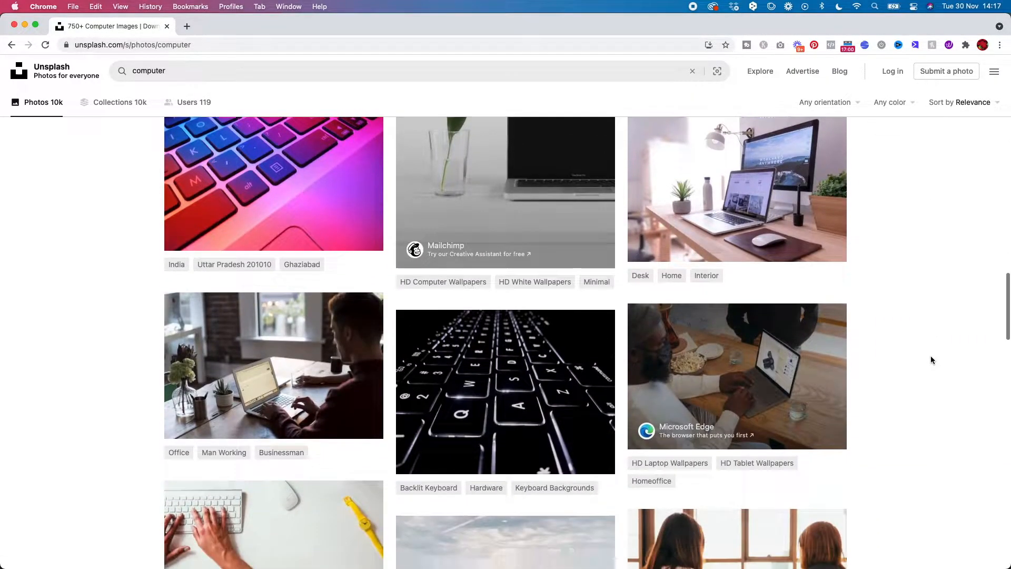
{"action": "scroll", "coordinate": [931, 360], "scroll_direction": "down", "scroll_amount": 10}
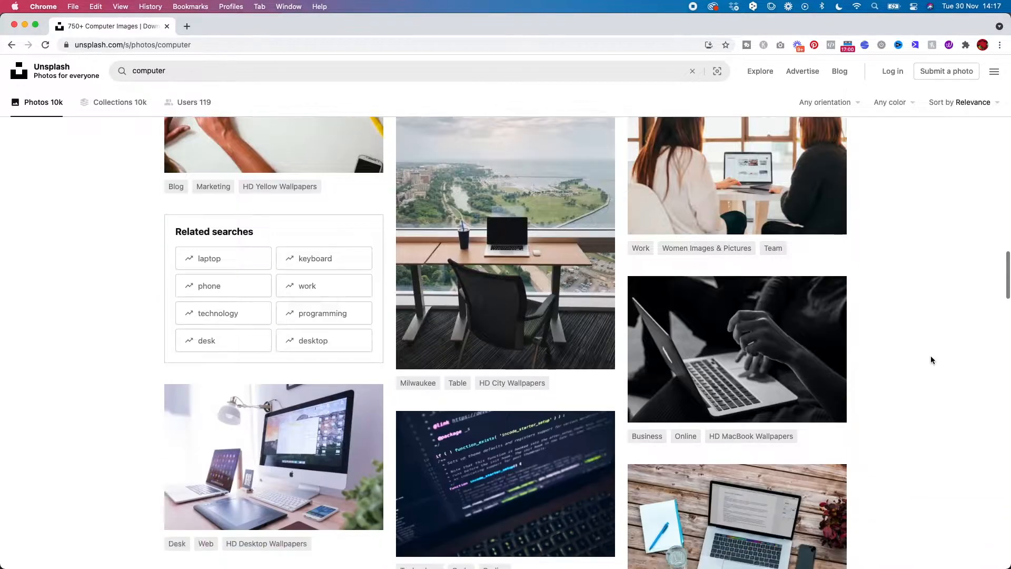
{"action": "scroll", "coordinate": [931, 359], "scroll_direction": "down", "scroll_amount": 12}
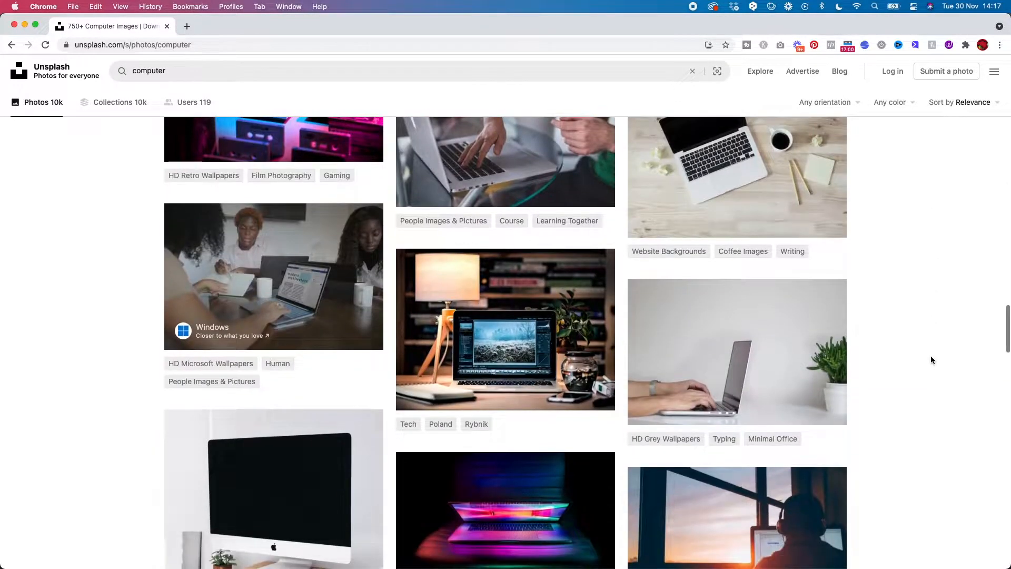
{"action": "scroll", "coordinate": [930, 355], "scroll_direction": "up", "scroll_amount": 1}
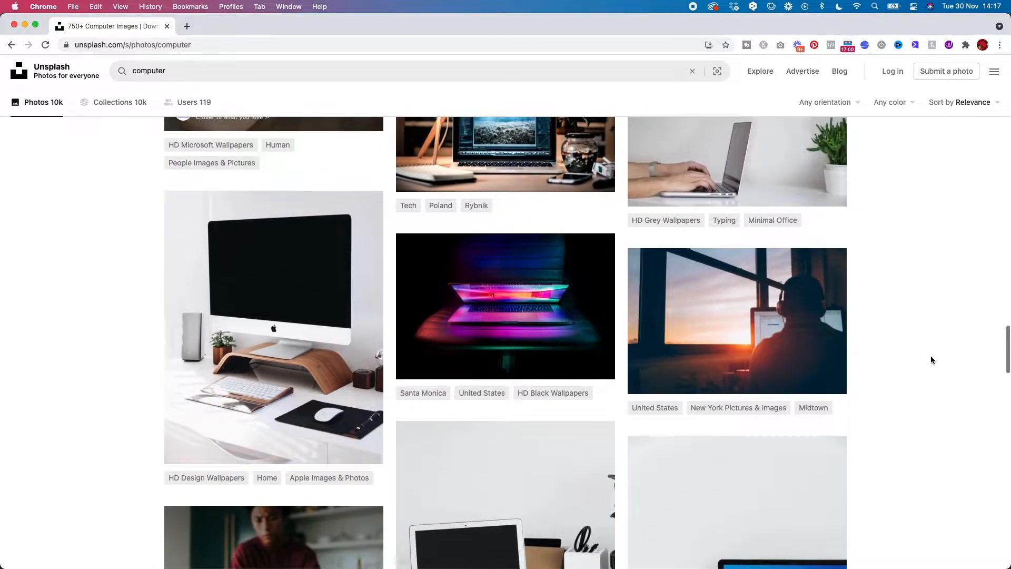
Open the photo of the white iMac on a wooden stand and download it for free.
{"action": "left_click", "coordinate": [288, 302]}
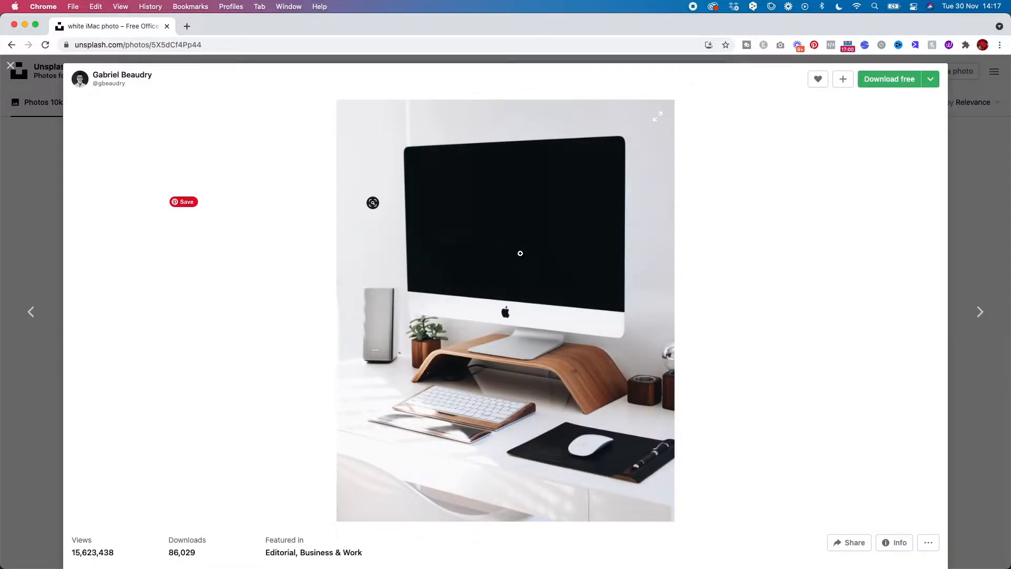
{"action": "right_click", "coordinate": [526, 247]}
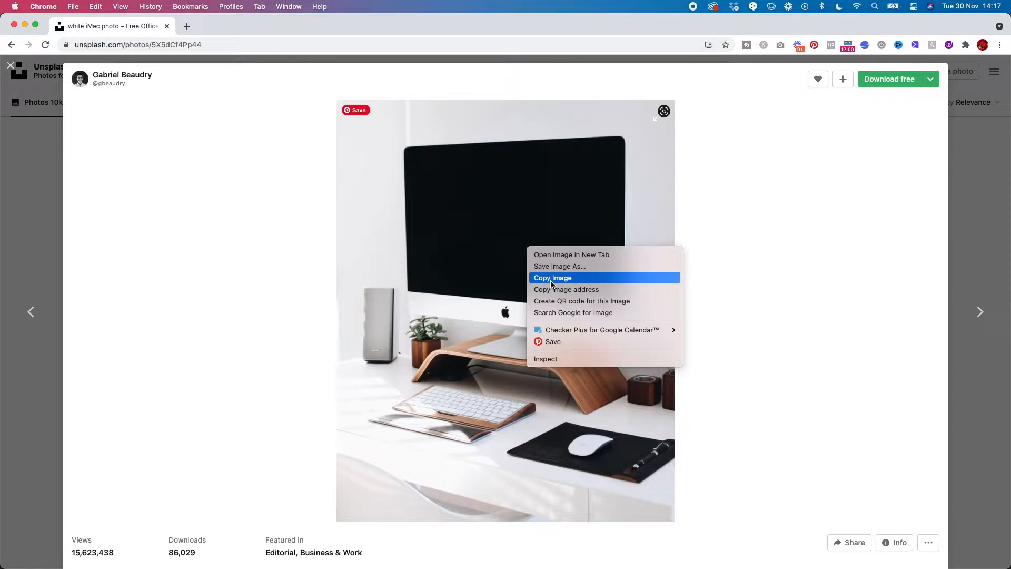
{"action": "left_click", "coordinate": [892, 84]}
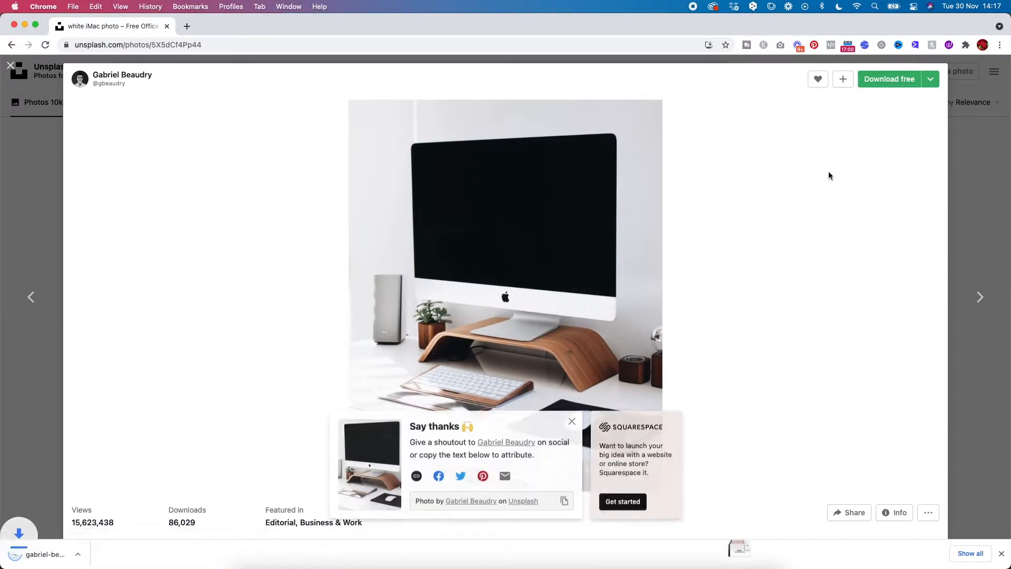
Switch to Photoshop with the downloaded iMac desk photo open as a document.
{"action": "left_click", "coordinate": [739, 547]}
{"action": "left_click", "coordinate": [667, 548]}
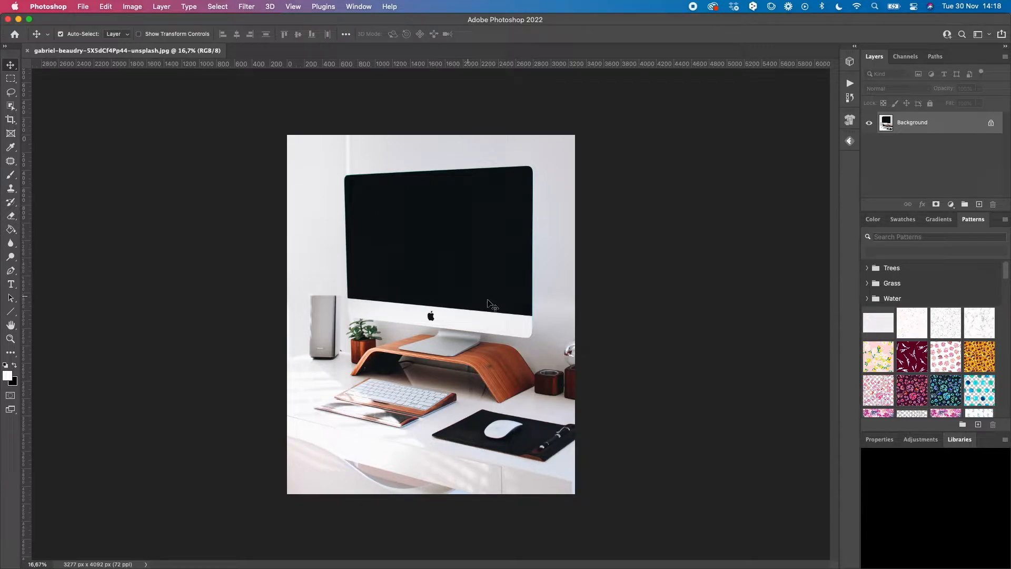
{"action": "left_click_drag", "start_coordinate": [512, 306], "coordinate": [622, 358]}
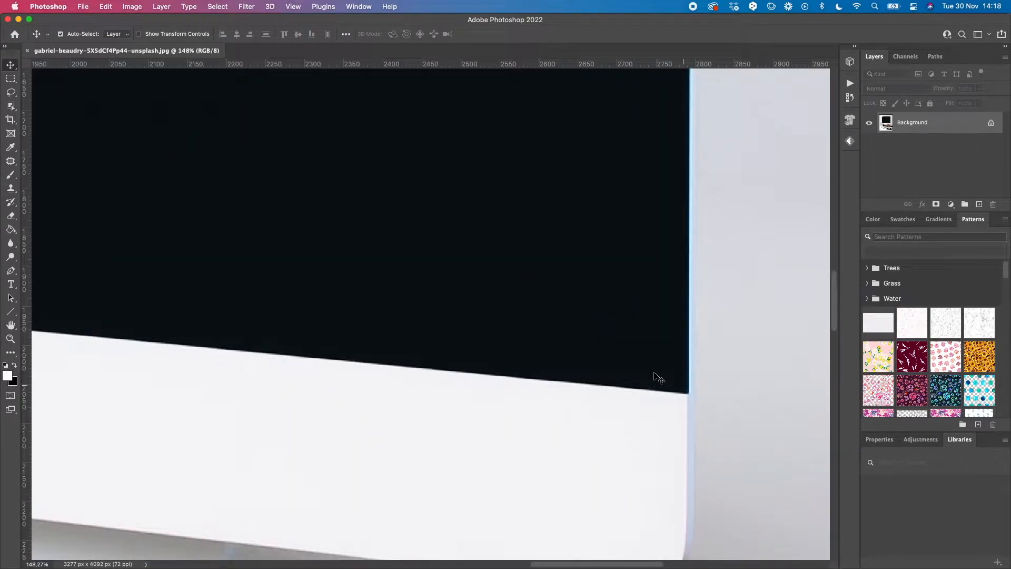
{"action": "left_click_drag", "start_coordinate": [567, 258], "coordinate": [460, 286]}
{"action": "left_click", "coordinate": [472, 253], "text": "super"}
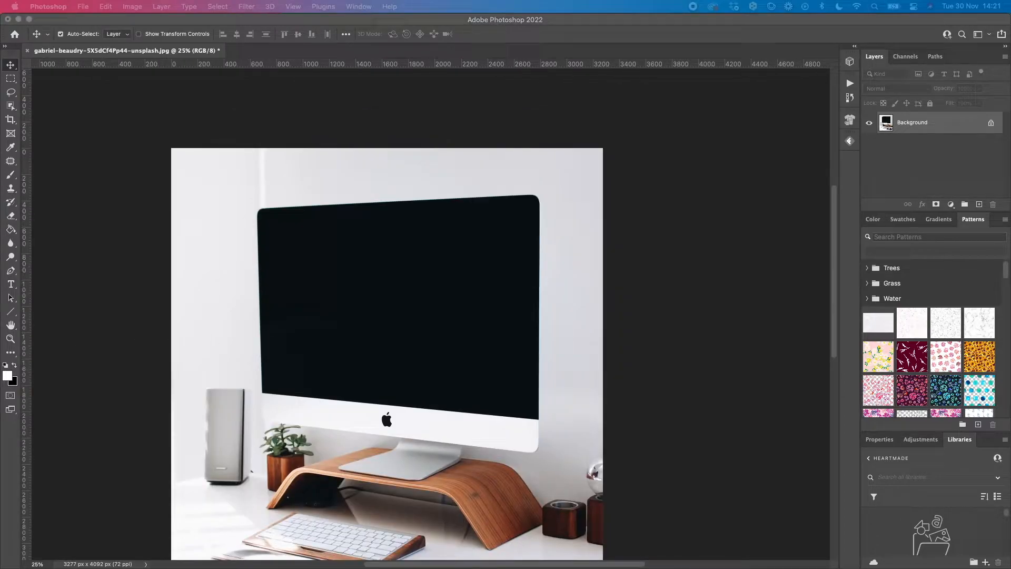
Place the dashboard screenshot "Screenshot 2021-11-29 at 12.30.00" over the monitor and scale it to about 149%.
{"action": "left_click_drag", "start_coordinate": [289, 244], "coordinate": [425, 266]}
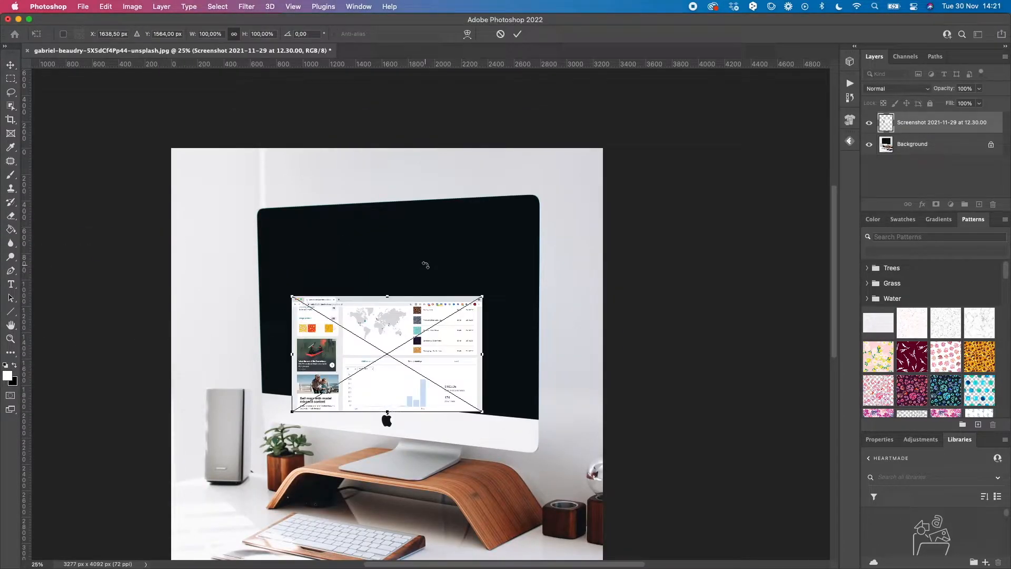
{"action": "left_click_drag", "start_coordinate": [480, 295], "coordinate": [576, 242]}
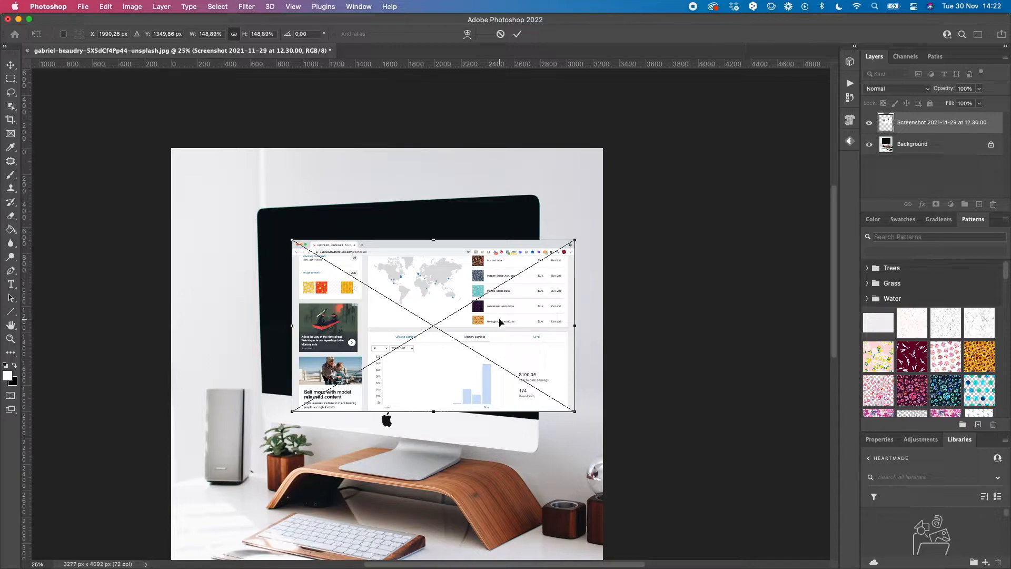
{"action": "key", "text": "Return"}
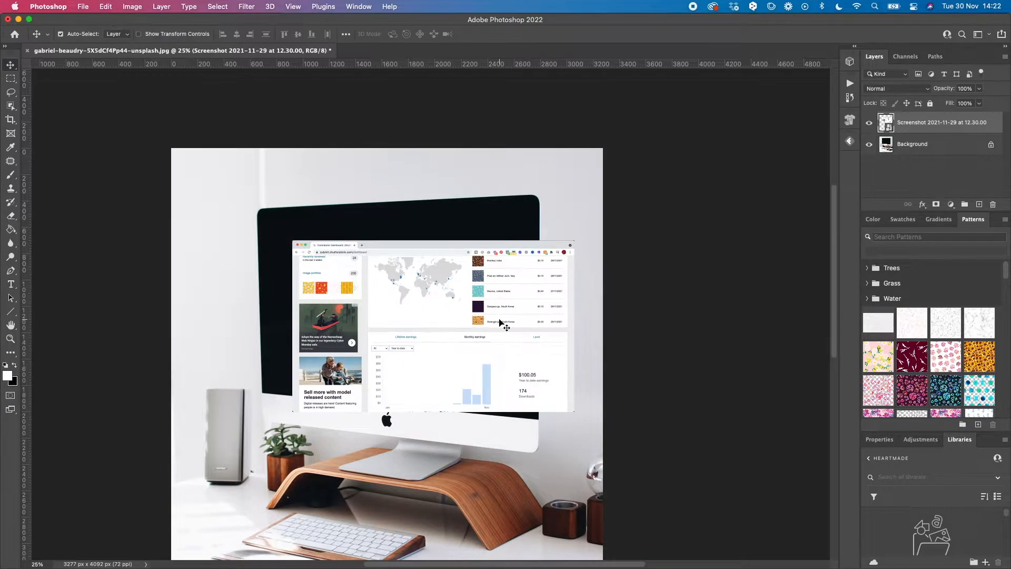
Rasterize the screenshot layer and convert it to a Smart Object.
{"action": "right_click", "coordinate": [919, 125]}
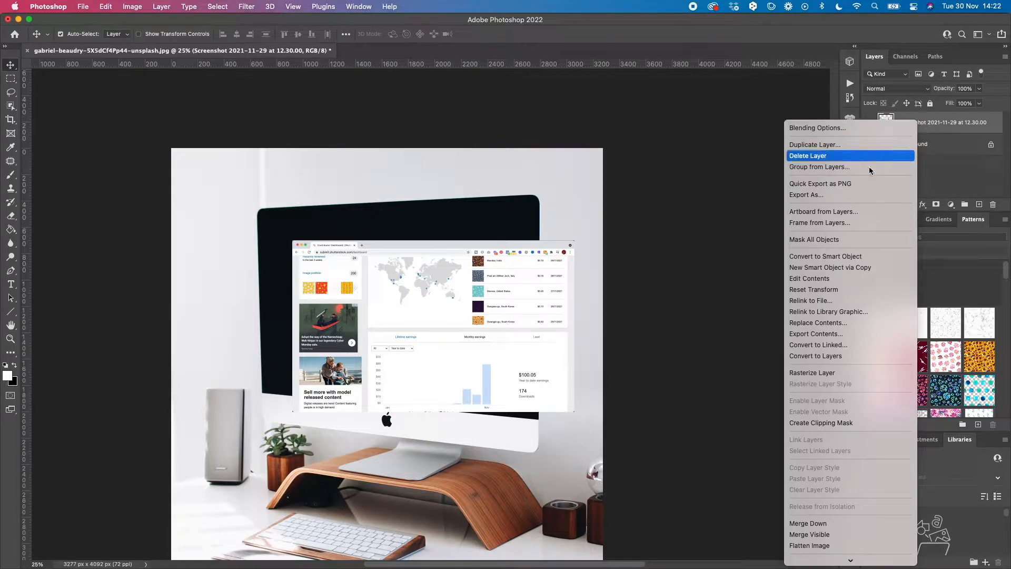
{"action": "left_click", "coordinate": [812, 373]}
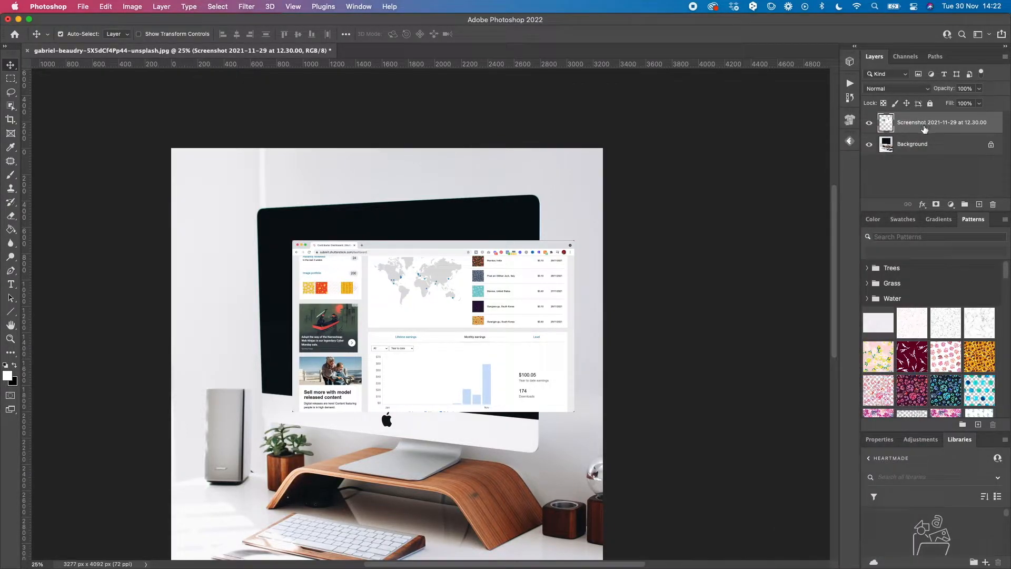
{"action": "right_click", "coordinate": [923, 125]}
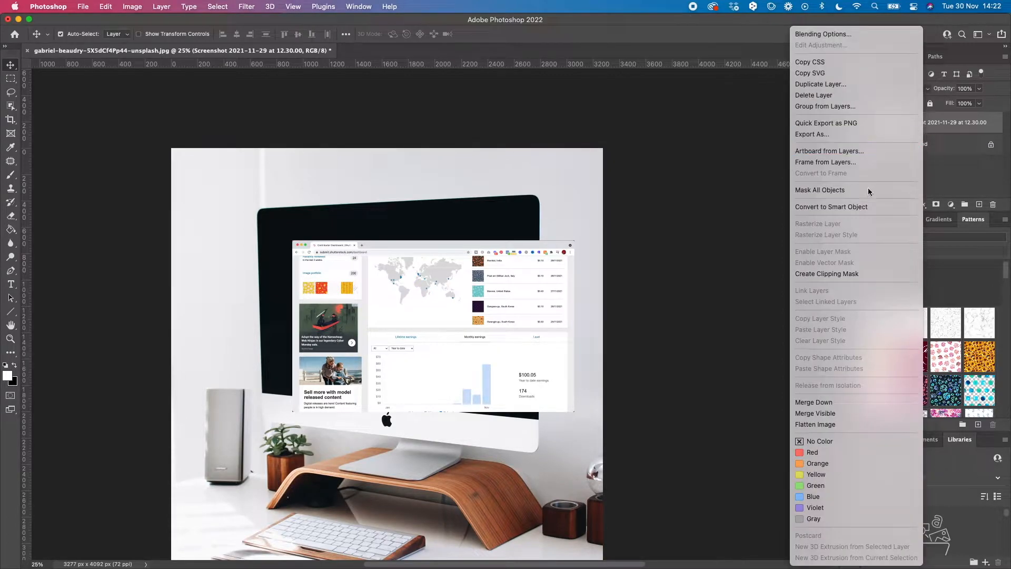
{"action": "left_click", "coordinate": [866, 207]}
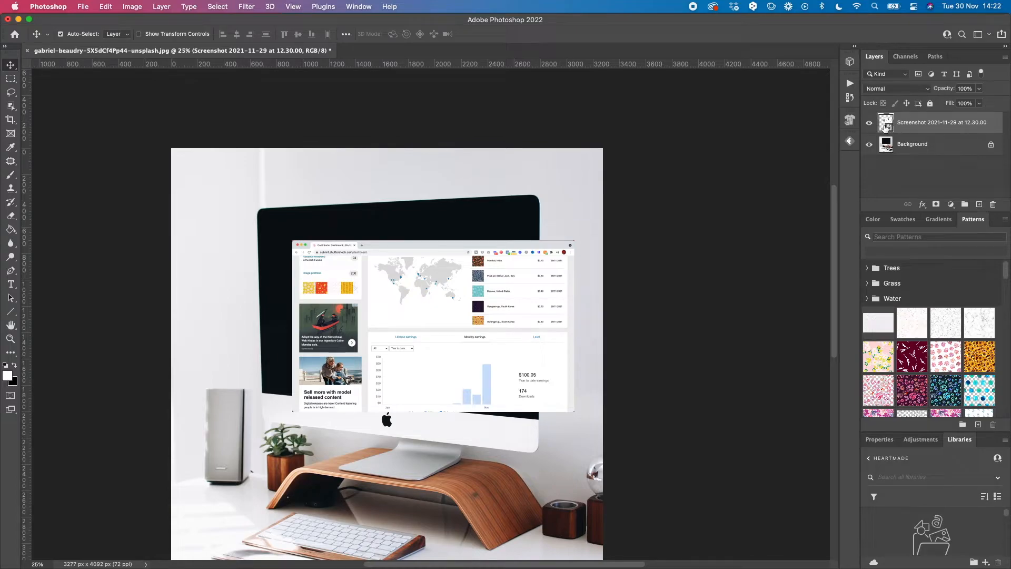
Open the screenshot Smart Object's contents, compare them with the desk photo document, and reopen the contents.
{"action": "double_click", "coordinate": [887, 124]}
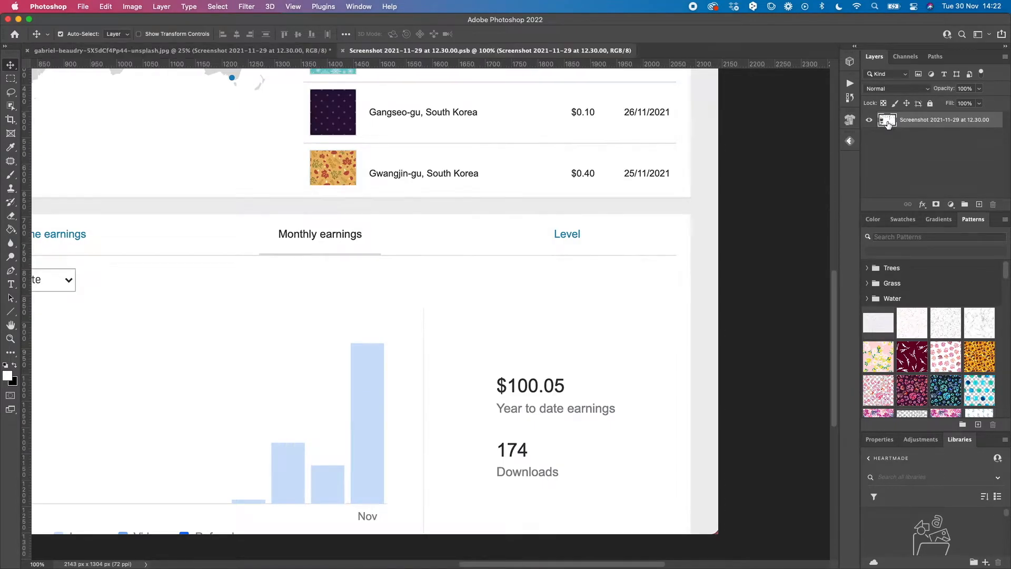
{"action": "left_click_drag", "start_coordinate": [420, 218], "coordinate": [237, 224]}
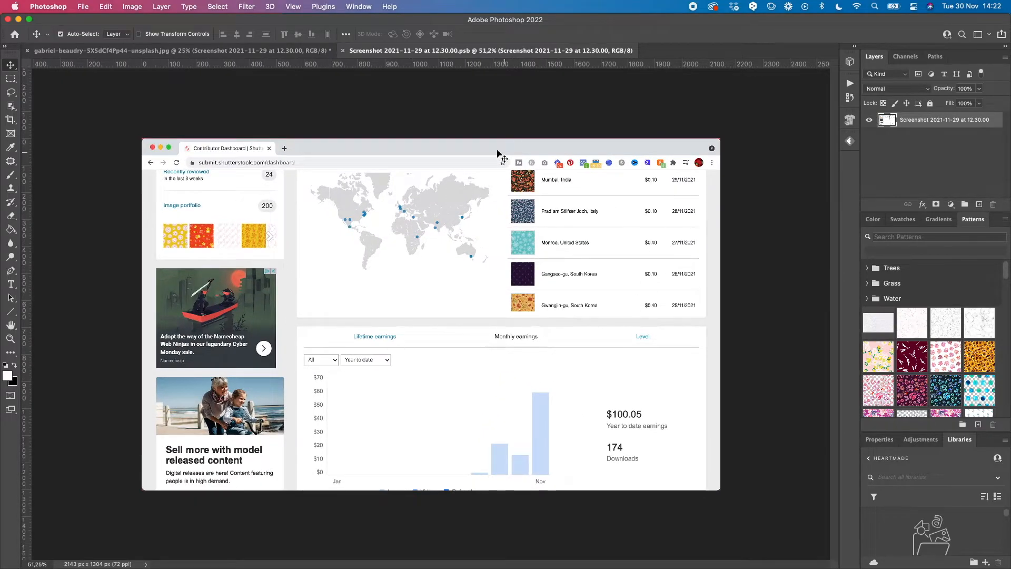
{"action": "left_click", "coordinate": [295, 54]}
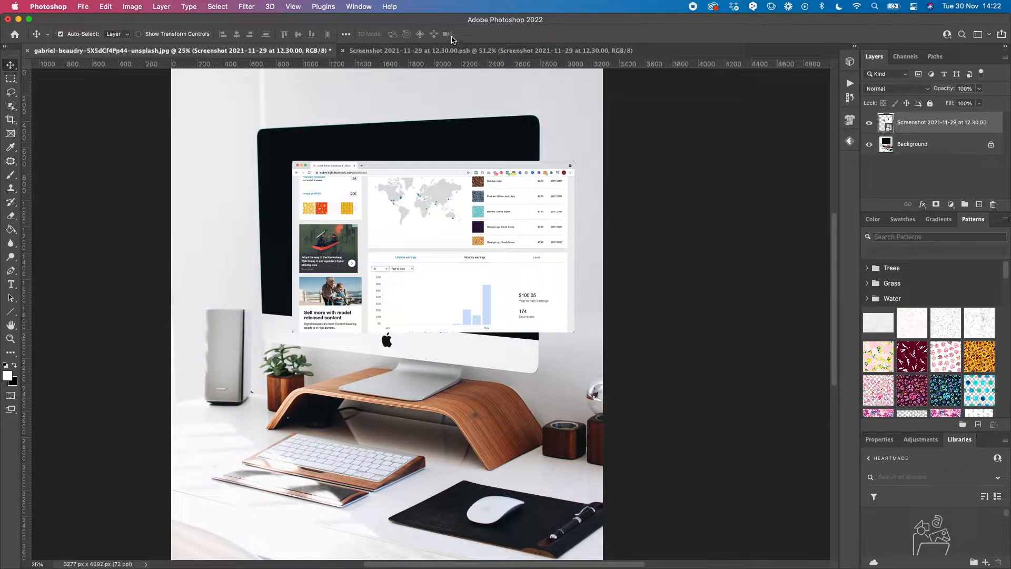
{"action": "double_click", "coordinate": [886, 123]}
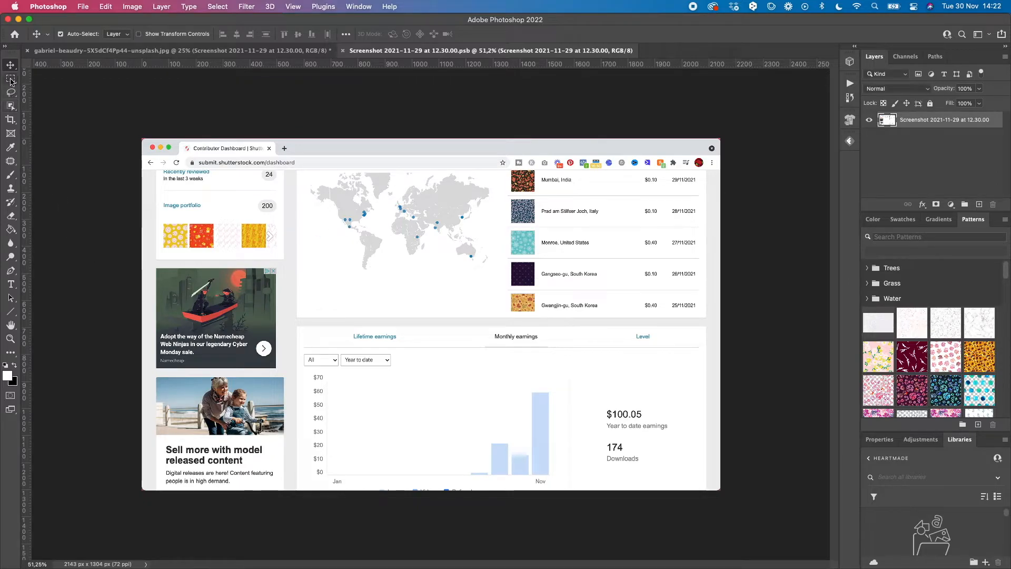
Add a near-black "hello" text layer to the Smart Object's contents, save, and check the desk photo document.
{"action": "left_click", "coordinate": [11, 284]}
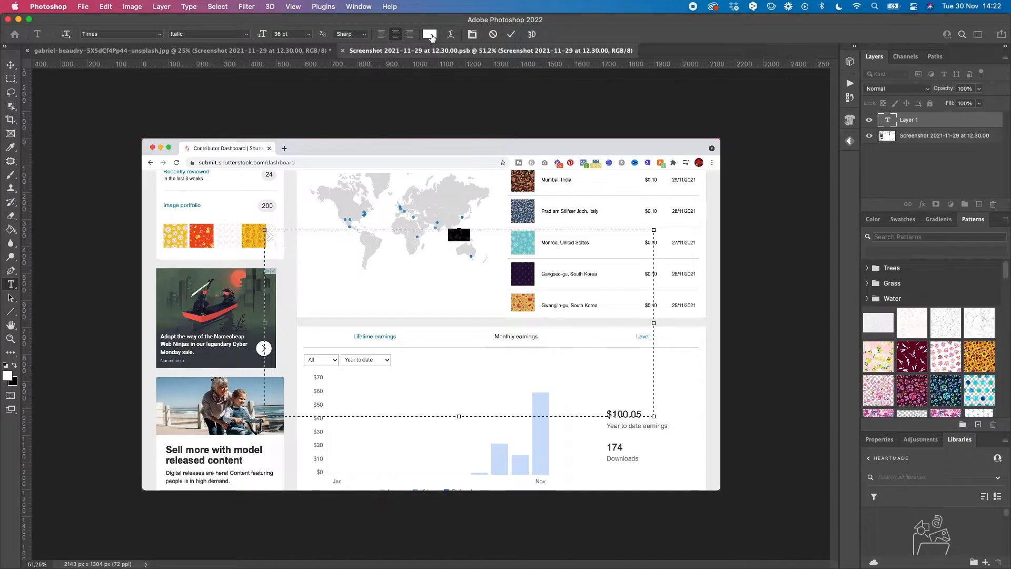
{"action": "left_click", "coordinate": [430, 33]}
{"action": "left_click_drag", "start_coordinate": [685, 337], "coordinate": [796, 441]}
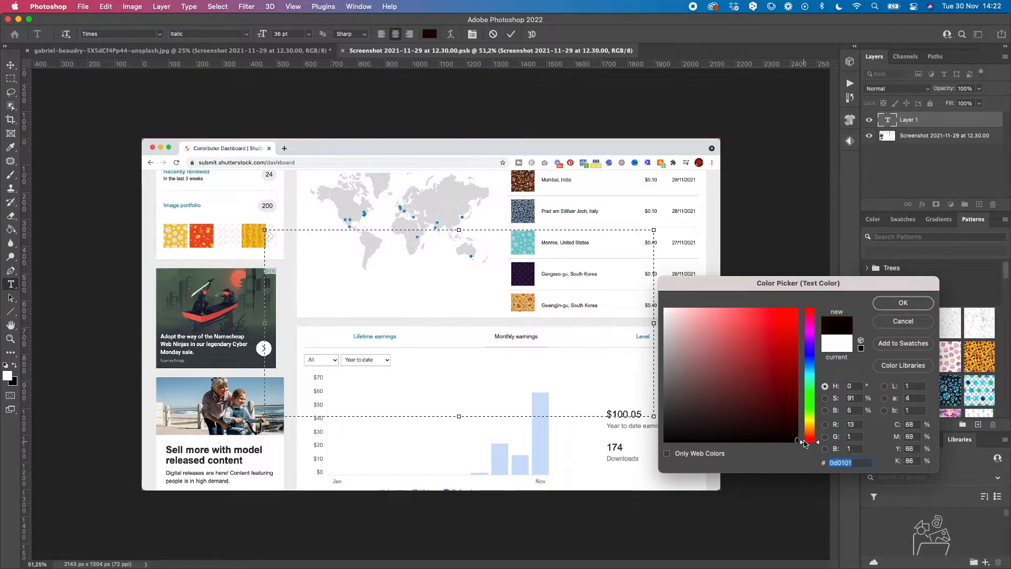
{"action": "left_click", "coordinate": [902, 304]}
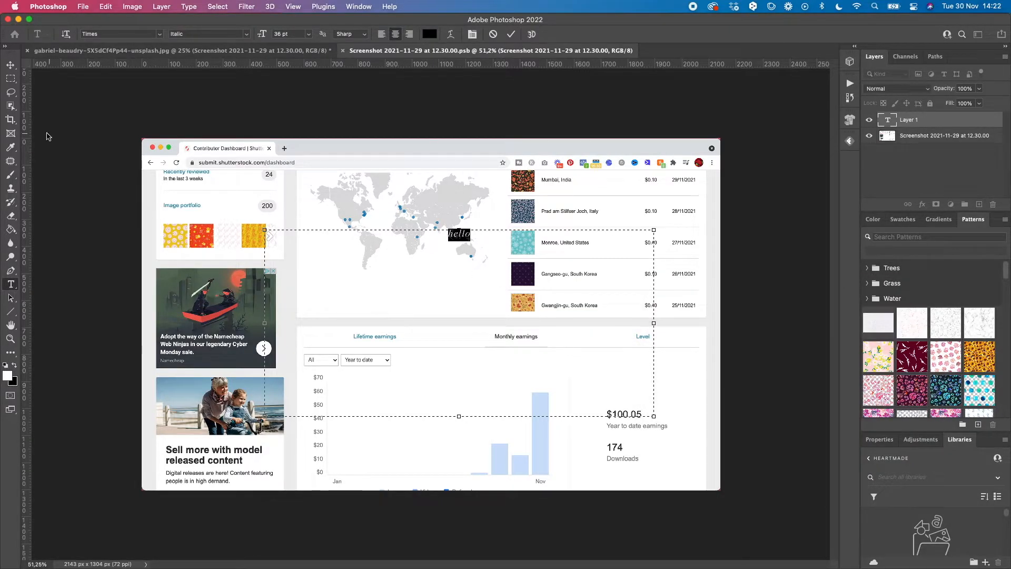
{"action": "key", "text": "Escape"}
{"action": "key", "text": "v"}
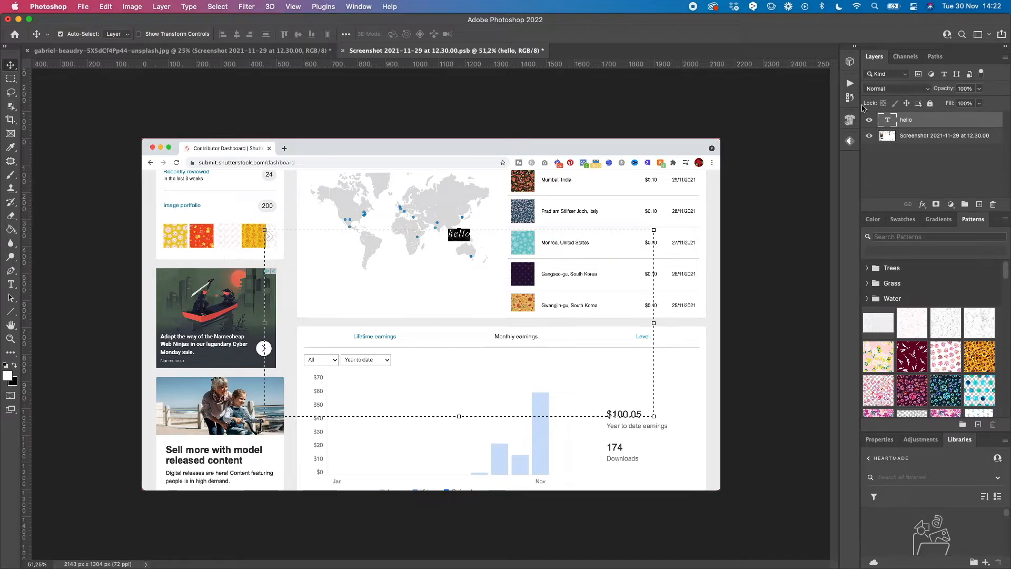
{"action": "key", "text": "super+s"}
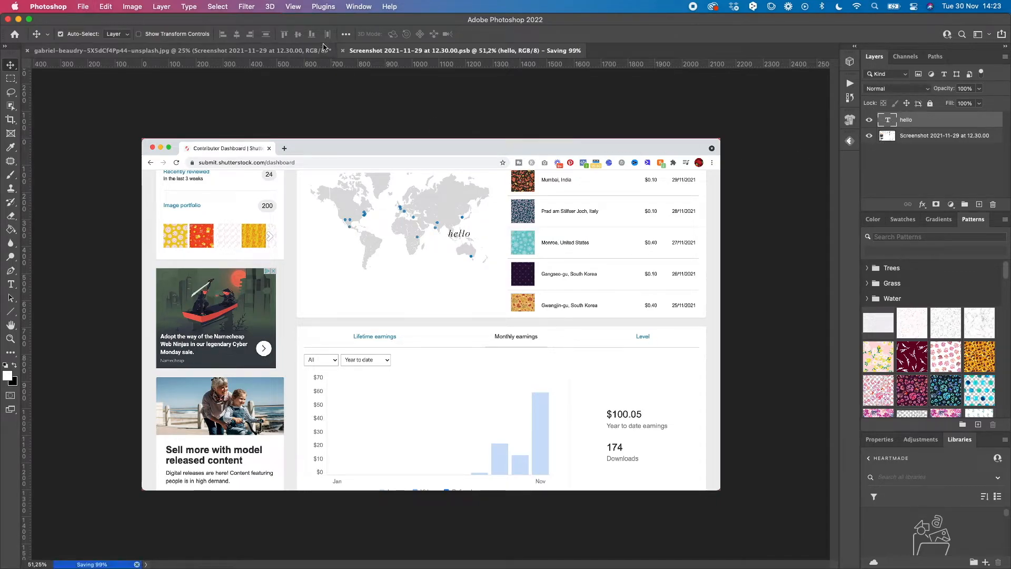
{"action": "left_click", "coordinate": [306, 52]}
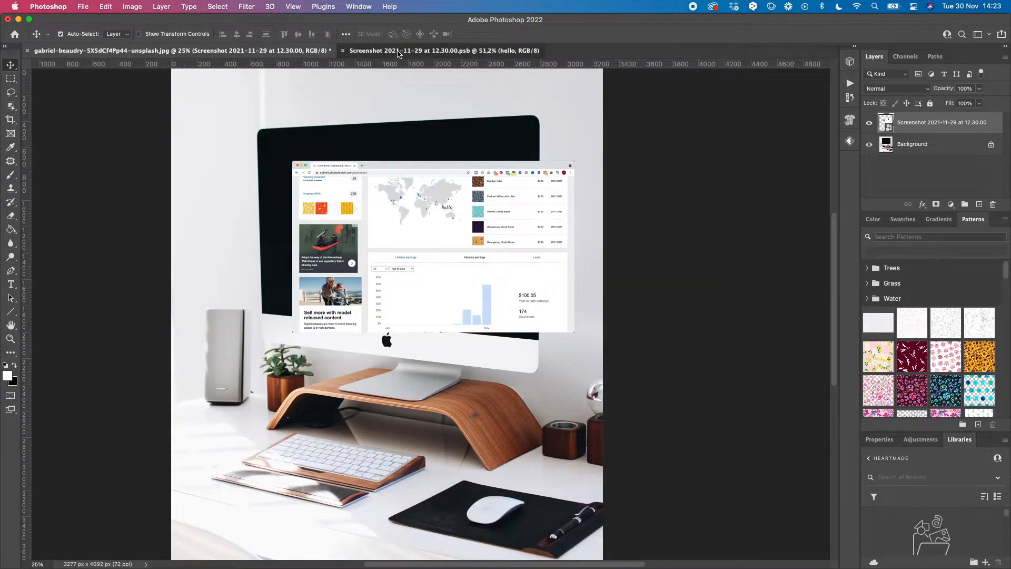
Delete the "hello" text layer from the Smart Object's contents, save, and return to the desk photo document.
{"action": "left_click", "coordinate": [442, 51]}
{"action": "key", "text": "BackSpace"}
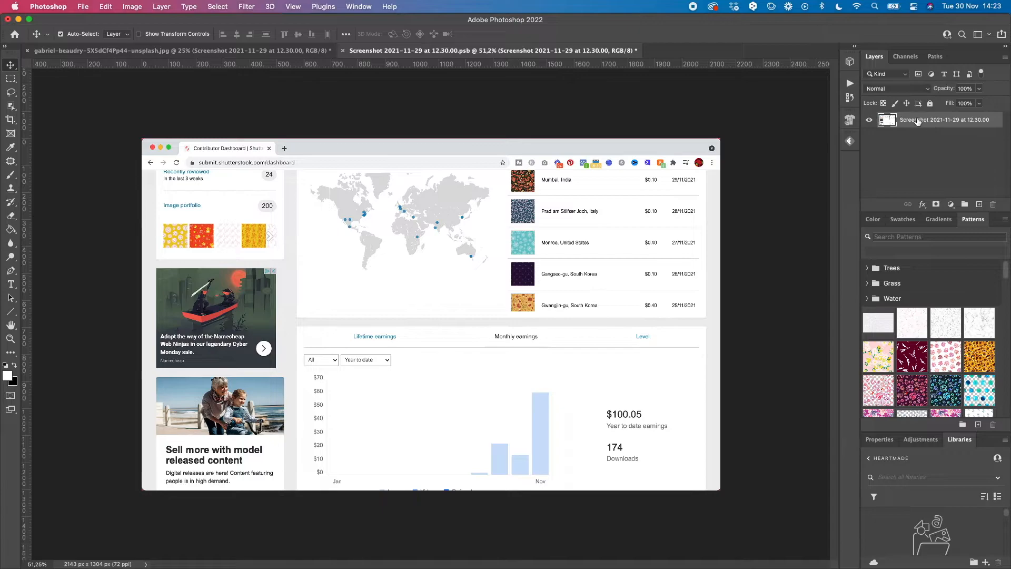
{"action": "key", "text": "super+s"}
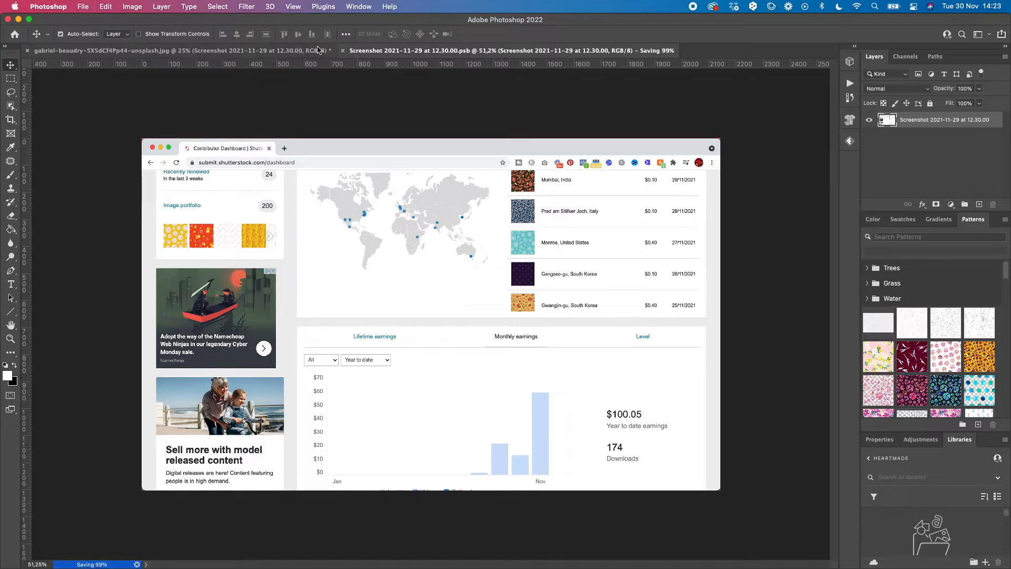
{"action": "left_click", "coordinate": [299, 52]}
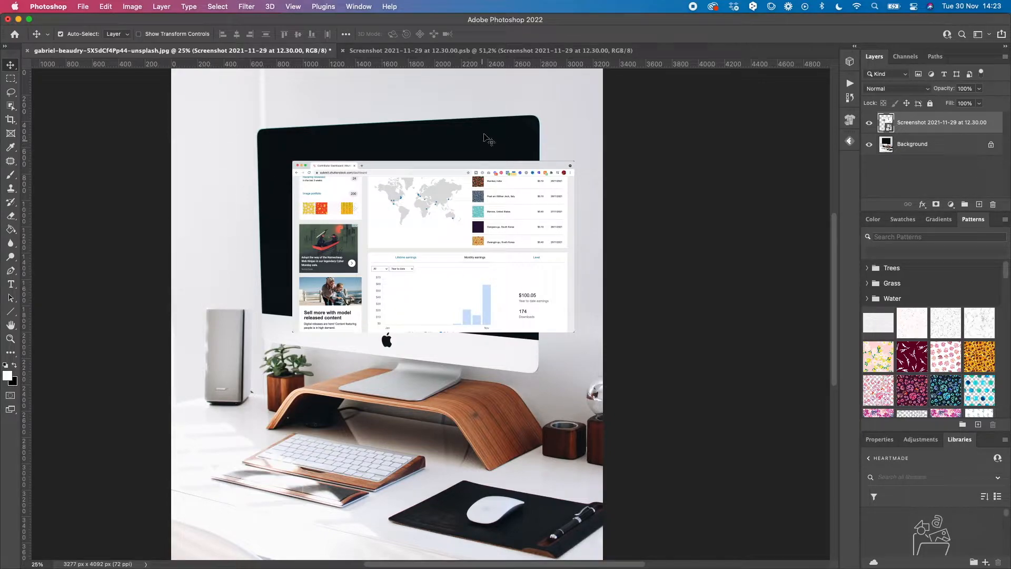
Move the screenshot over the iMac display and distort its upper-right corner to fit just inside the black bezel.
{"action": "left_click_drag", "start_coordinate": [351, 191], "coordinate": [323, 180]}
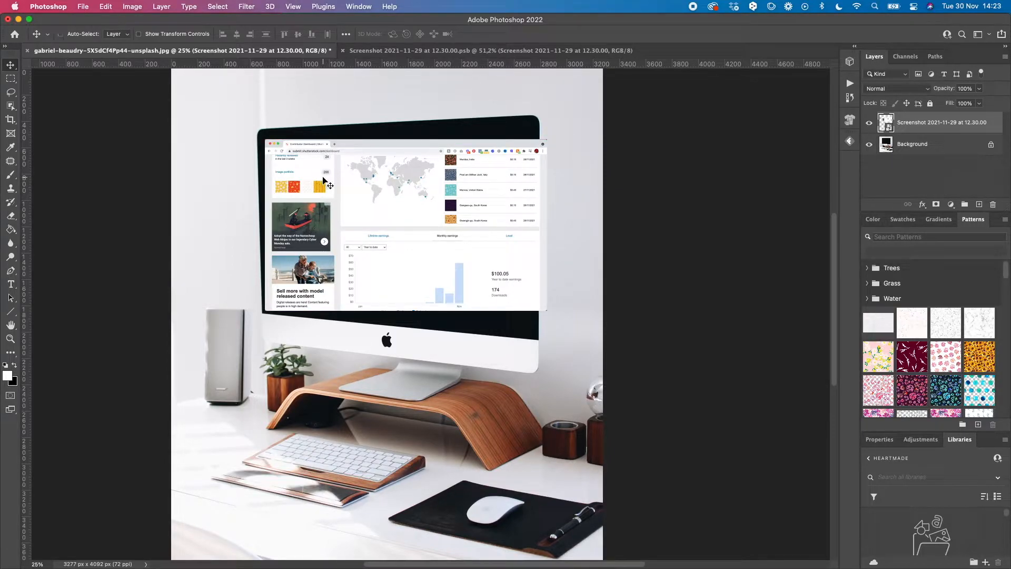
{"action": "key", "text": "super+t"}
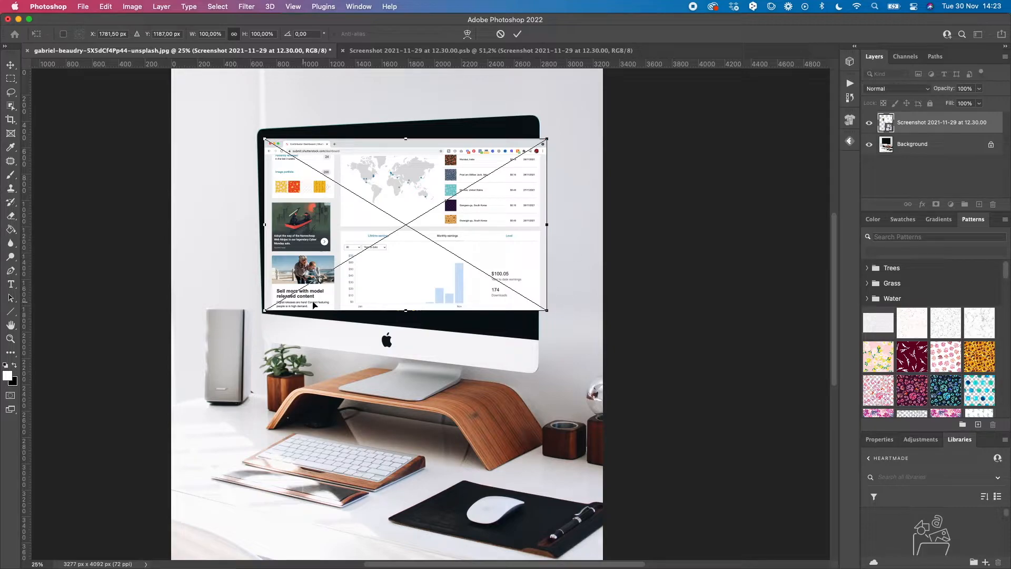
{"action": "left_click", "coordinate": [544, 140], "text": "super"}
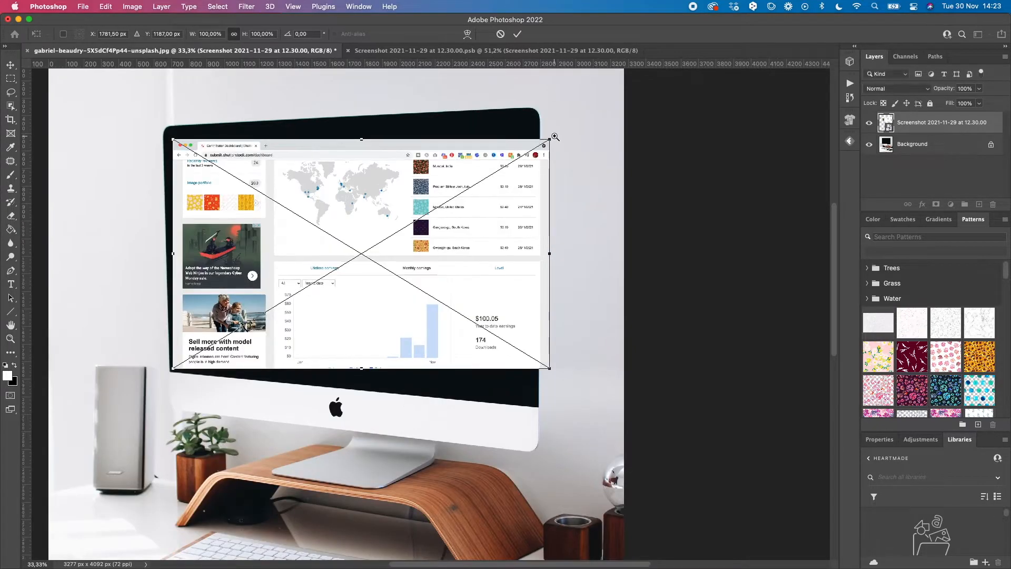
{"action": "left_click", "coordinate": [551, 138], "text": "super"}
{"action": "left_click", "coordinate": [493, 148], "text": "super"}
{"action": "left_click", "coordinate": [563, 122], "text": "super"}
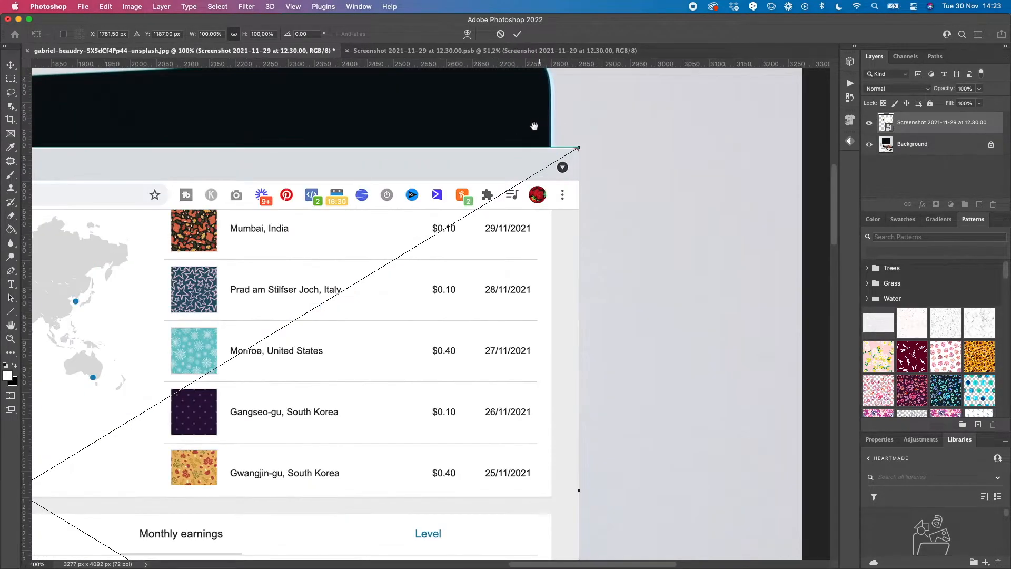
{"action": "left_click_drag", "start_coordinate": [535, 129], "coordinate": [501, 253]}
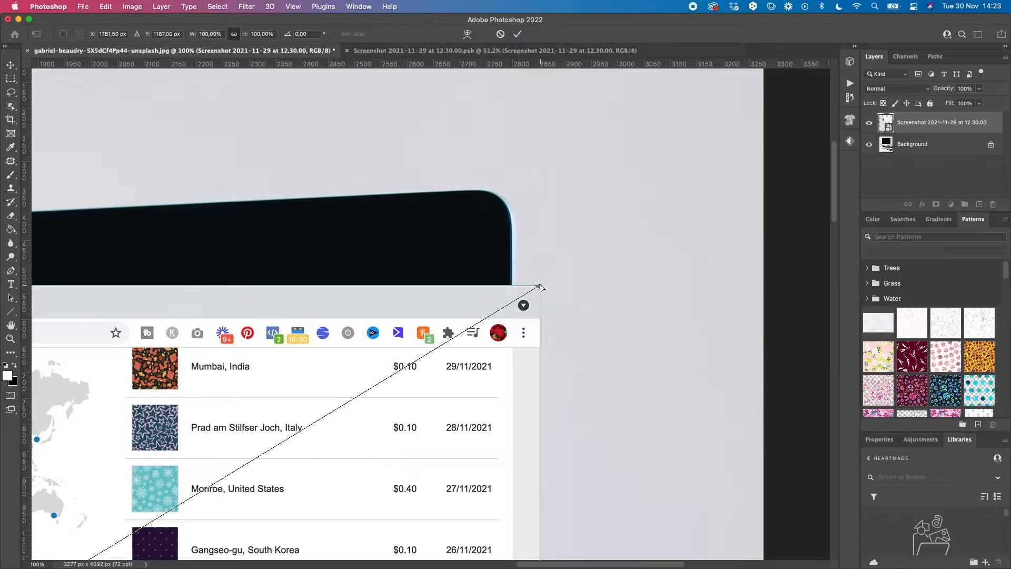
{"action": "left_click_drag", "start_coordinate": [539, 286], "coordinate": [484, 220]}
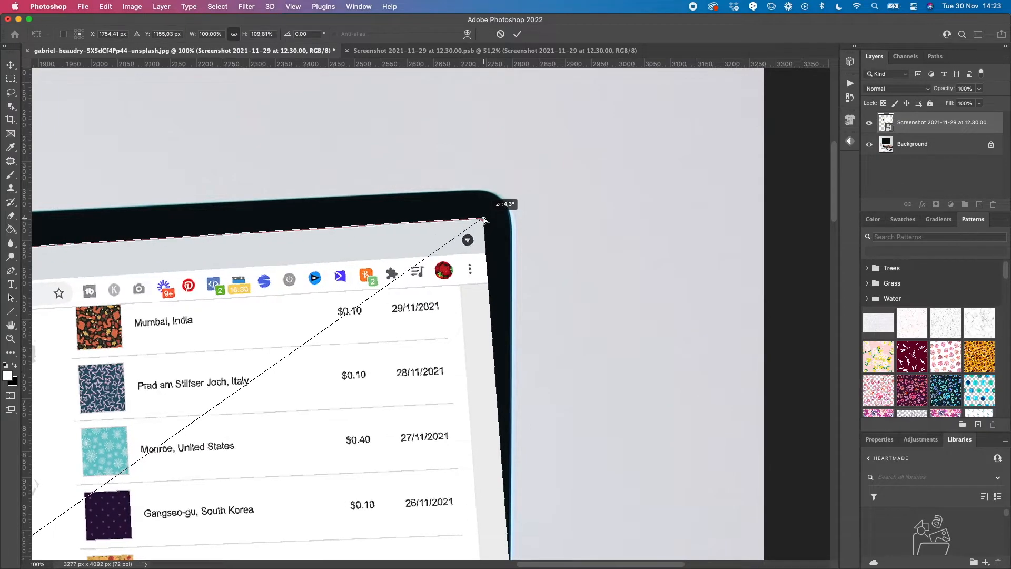
{"action": "left_click_drag", "start_coordinate": [484, 219], "coordinate": [484, 219]}
Distort the screenshot's lower-right corner to fit just inside the display's matching bezel corner.
{"action": "scroll", "coordinate": [517, 355], "scroll_direction": "down", "scroll_amount": 10}
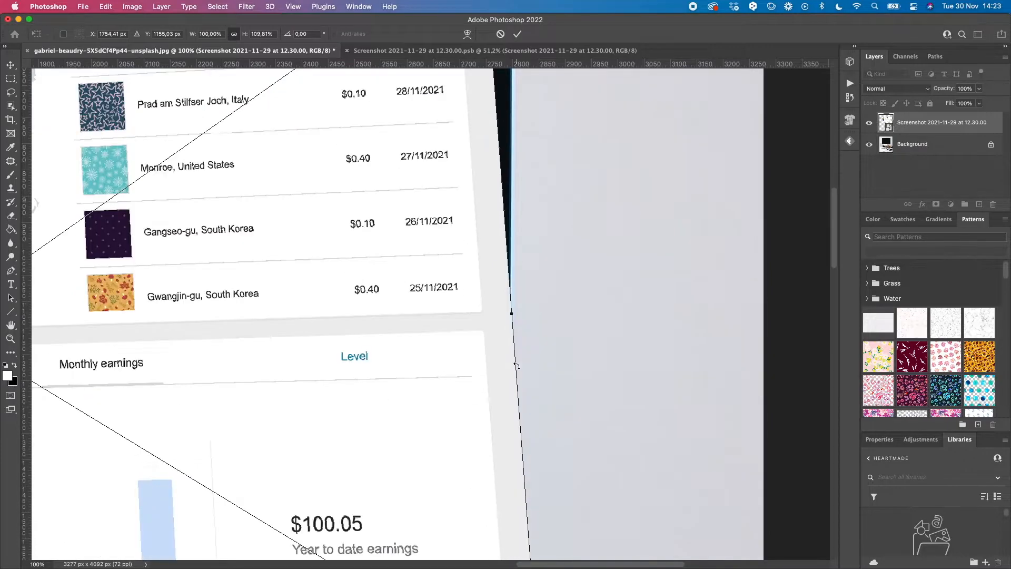
{"action": "scroll", "coordinate": [516, 365], "scroll_direction": "down", "scroll_amount": 10}
{"action": "left_click_drag", "start_coordinate": [539, 380], "coordinate": [484, 474]}
{"action": "scroll", "coordinate": [374, 413], "scroll_direction": "left", "scroll_amount": 2}
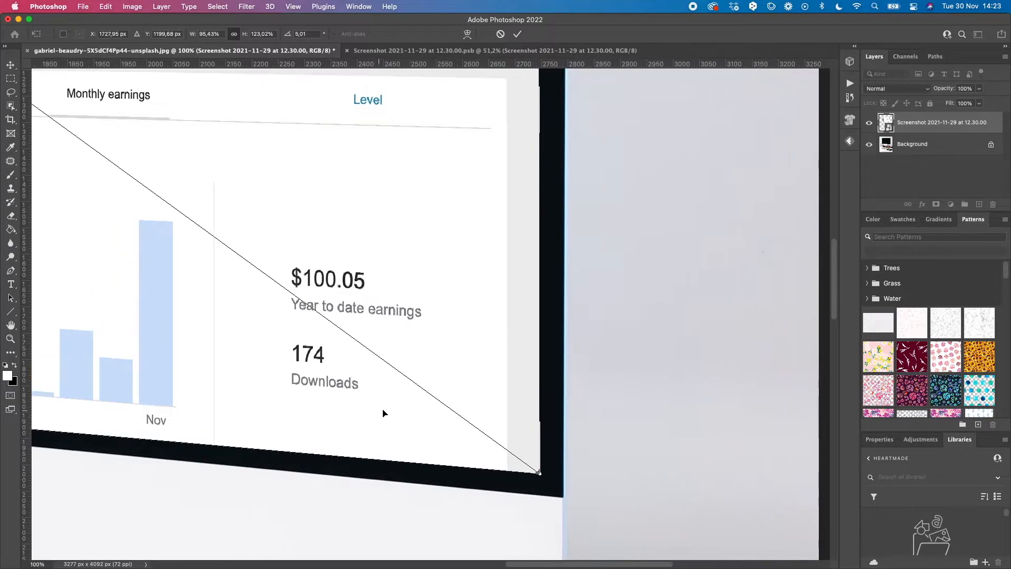
Shift the screenshot's lower-left corner slightly inward from the display's bezel.
{"action": "scroll", "coordinate": [384, 413], "scroll_direction": "left", "scroll_amount": 20}
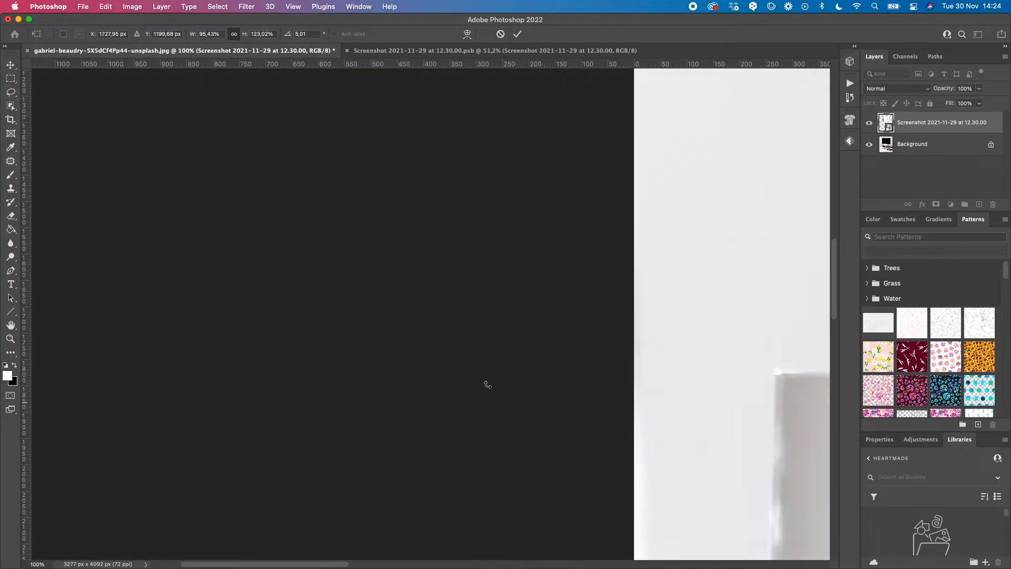
{"action": "scroll", "coordinate": [593, 374], "scroll_direction": "left", "scroll_amount": 4}
{"action": "scroll", "coordinate": [593, 374], "scroll_direction": "right", "scroll_amount": 15}
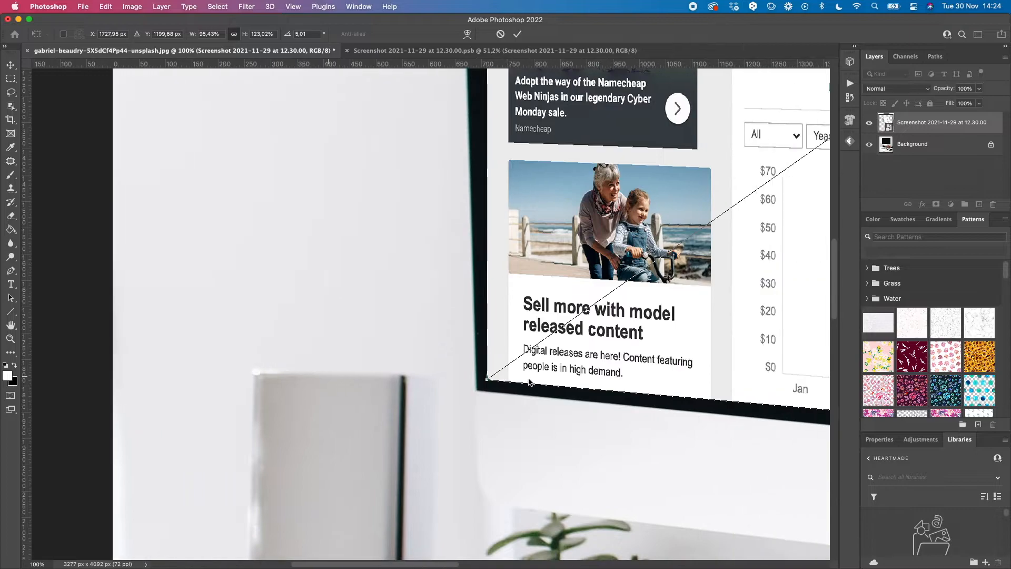
{"action": "left_click_drag", "start_coordinate": [486, 379], "coordinate": [493, 377]}
Distort the screenshot's upper-left corner slightly outward so its edges follow the display's slanted bezel.
{"action": "scroll", "coordinate": [500, 287], "scroll_direction": "up", "scroll_amount": 10}
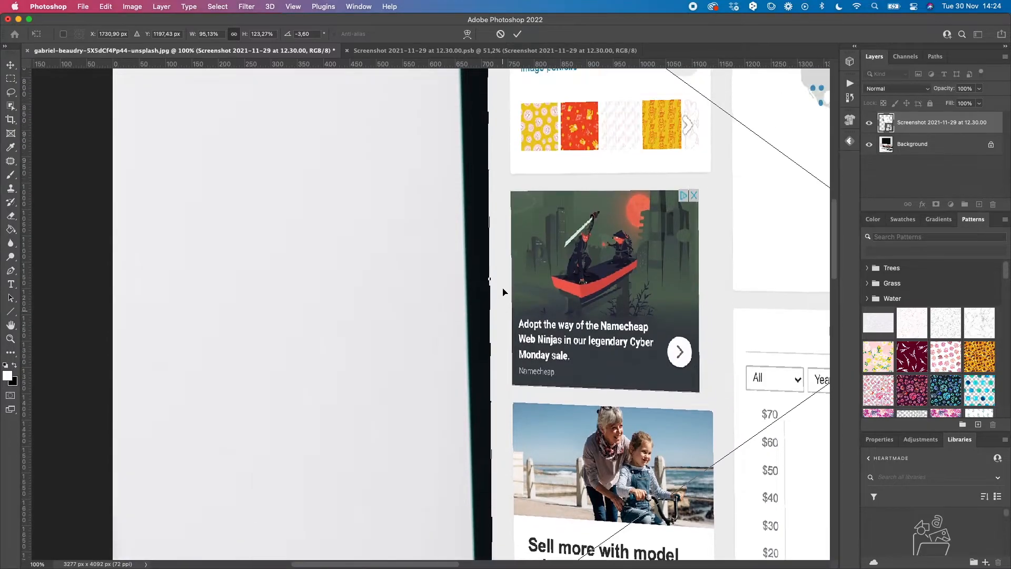
{"action": "scroll", "coordinate": [503, 289], "scroll_direction": "up", "scroll_amount": 20}
{"action": "scroll", "coordinate": [502, 289], "scroll_direction": "down", "scroll_amount": 8}
{"action": "scroll", "coordinate": [503, 289], "scroll_direction": "up", "scroll_amount": 1}
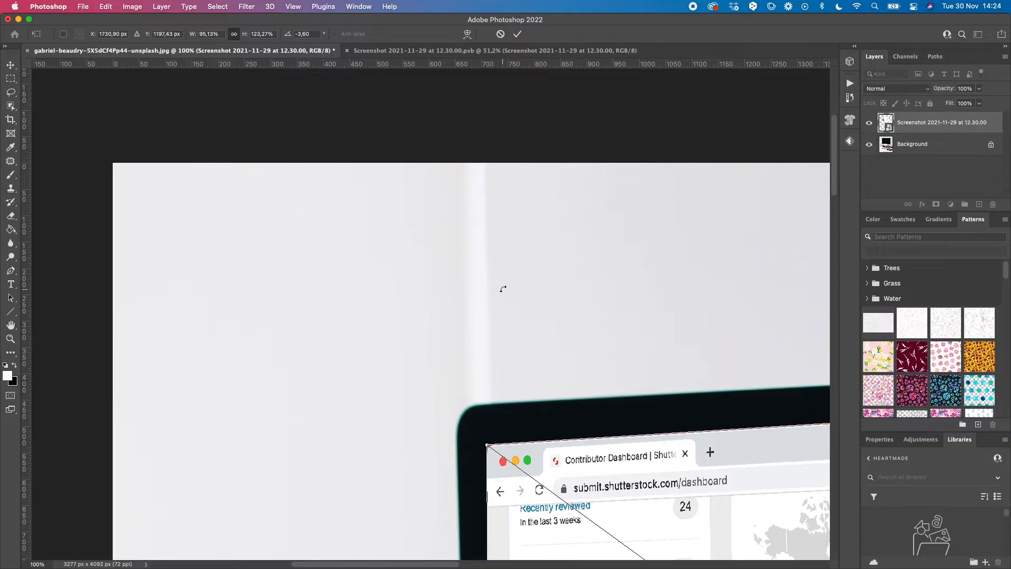
{"action": "left_click_drag", "start_coordinate": [486, 447], "coordinate": [482, 433]}
Check the overall fit on the display and pull the screenshot's upper-right corner slightly down to even out the border.
{"action": "left_click", "coordinate": [567, 364], "text": "alt"}
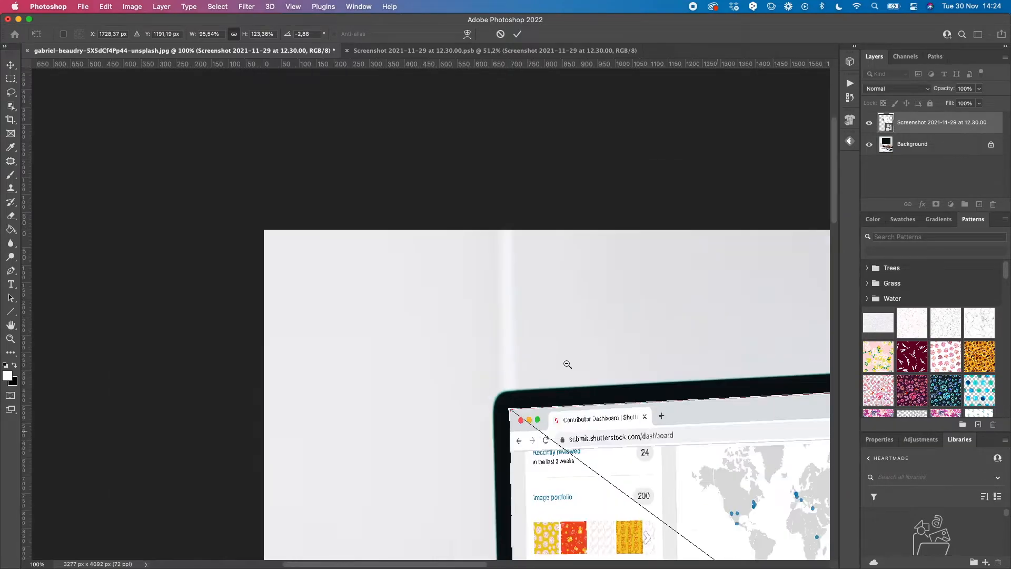
{"action": "left_click", "coordinate": [568, 363], "text": "alt"}
{"action": "left_click", "coordinate": [568, 364], "text": "alt"}
{"action": "left_click", "coordinate": [615, 365], "text": "alt"}
{"action": "left_click_drag", "start_coordinate": [636, 376], "coordinate": [487, 335]}
{"action": "left_click_drag", "start_coordinate": [673, 421], "coordinate": [640, 378]}
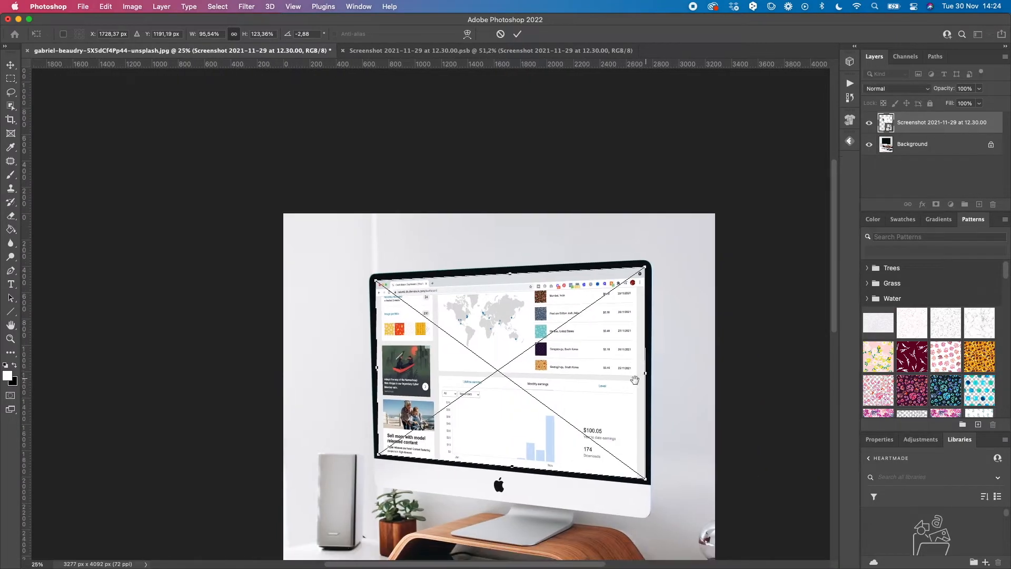
{"action": "left_click", "coordinate": [658, 296], "text": "super"}
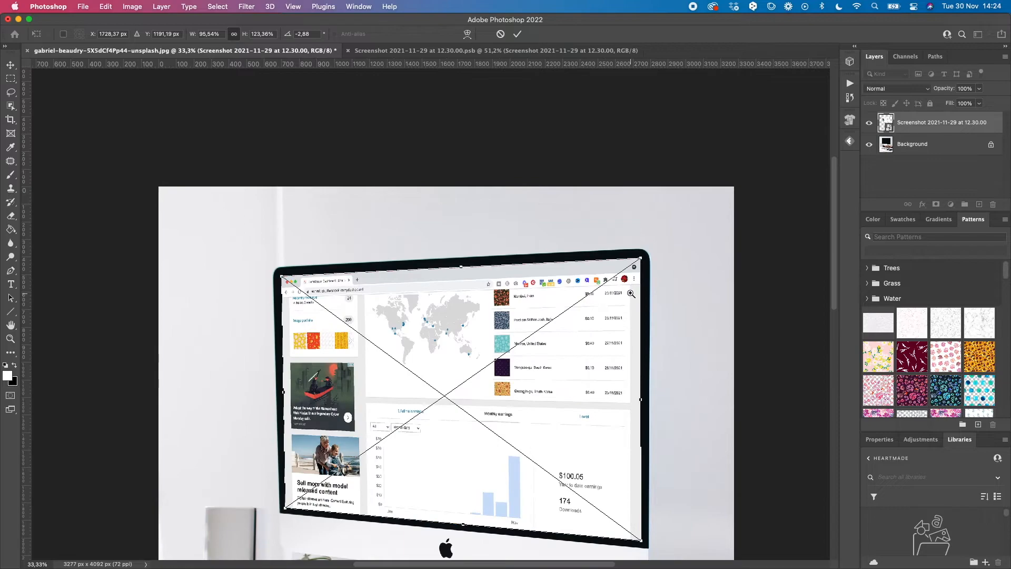
{"action": "left_click", "coordinate": [633, 290], "text": "super"}
{"action": "left_click", "coordinate": [648, 262], "text": "super"}
{"action": "left_click", "coordinate": [643, 232], "text": "super"}
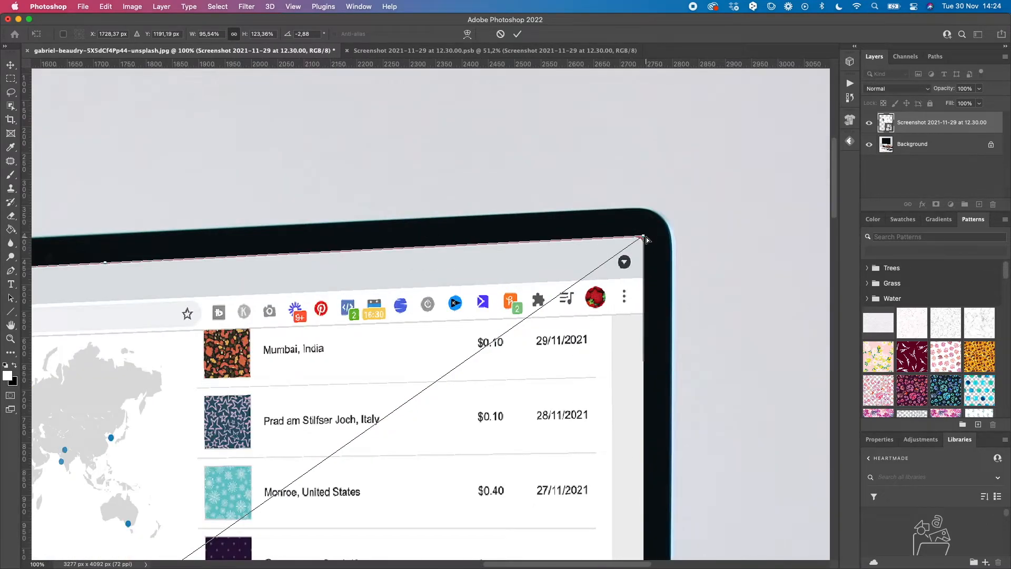
{"action": "left_click_drag", "start_coordinate": [652, 230], "coordinate": [643, 244]}
Fine-tune the screenshot's upper-left and lower-left corners inward to leave an even black border along the display's left side.
{"action": "left_click_drag", "start_coordinate": [489, 321], "coordinate": [827, 314]}
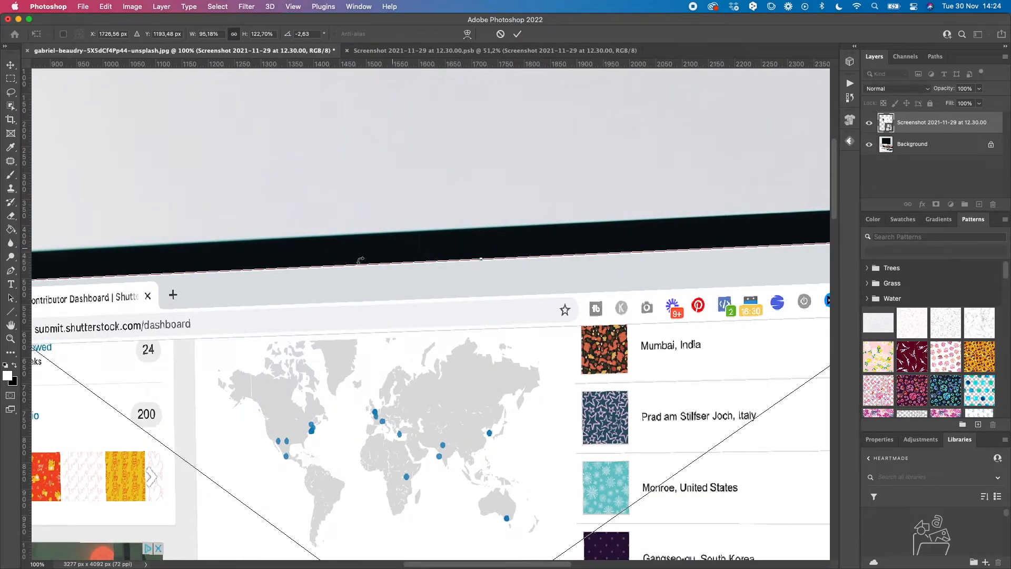
{"action": "scroll", "coordinate": [360, 260], "scroll_direction": "left", "scroll_amount": 10}
{"action": "left_click_drag", "start_coordinate": [195, 296], "coordinate": [197, 302]}
{"action": "scroll", "coordinate": [305, 421], "scroll_direction": "down", "scroll_amount": 15}
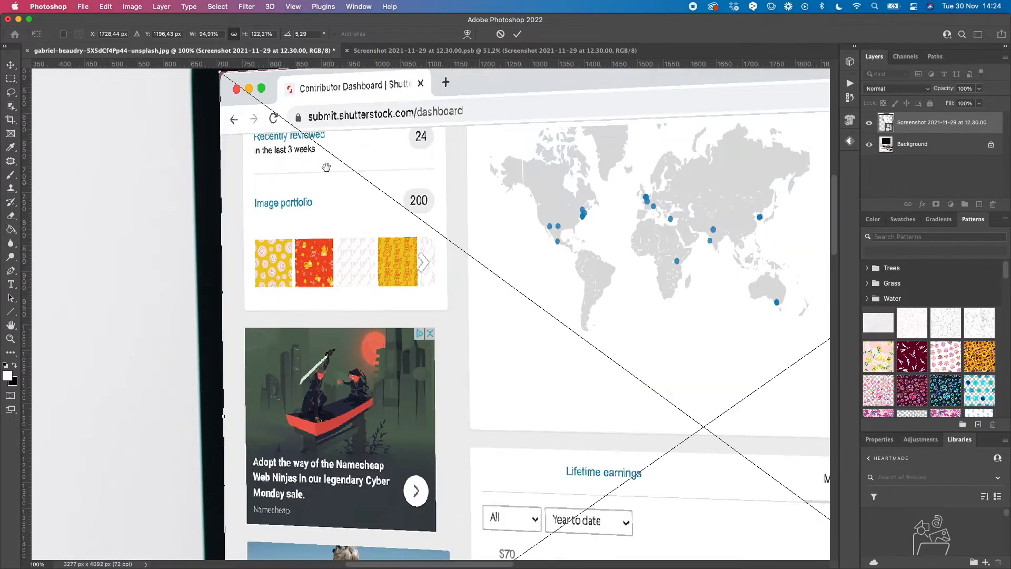
{"action": "scroll", "coordinate": [360, 266], "scroll_direction": "down", "scroll_amount": 3}
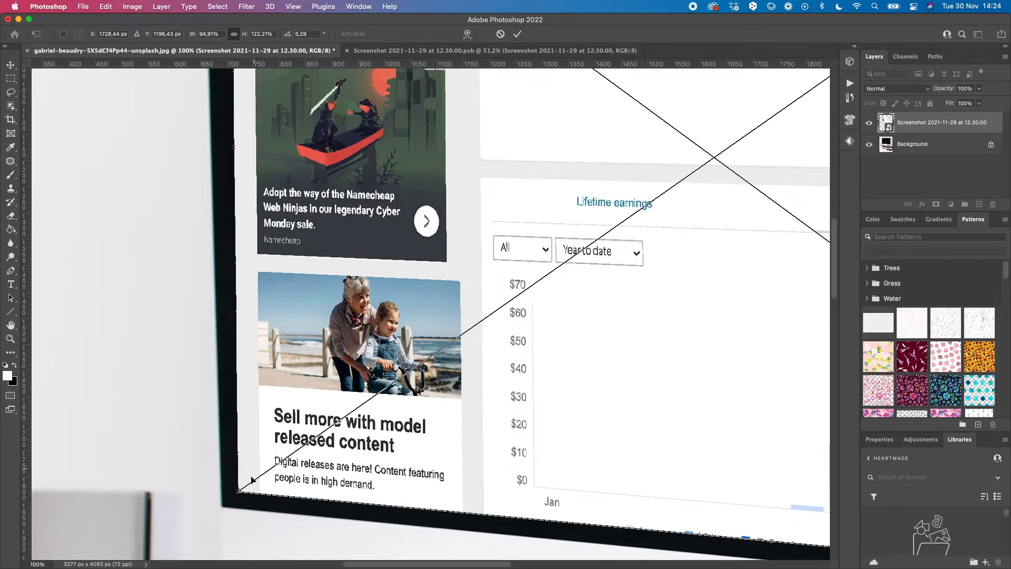
{"action": "left_click_drag", "start_coordinate": [238, 493], "coordinate": [249, 488]}
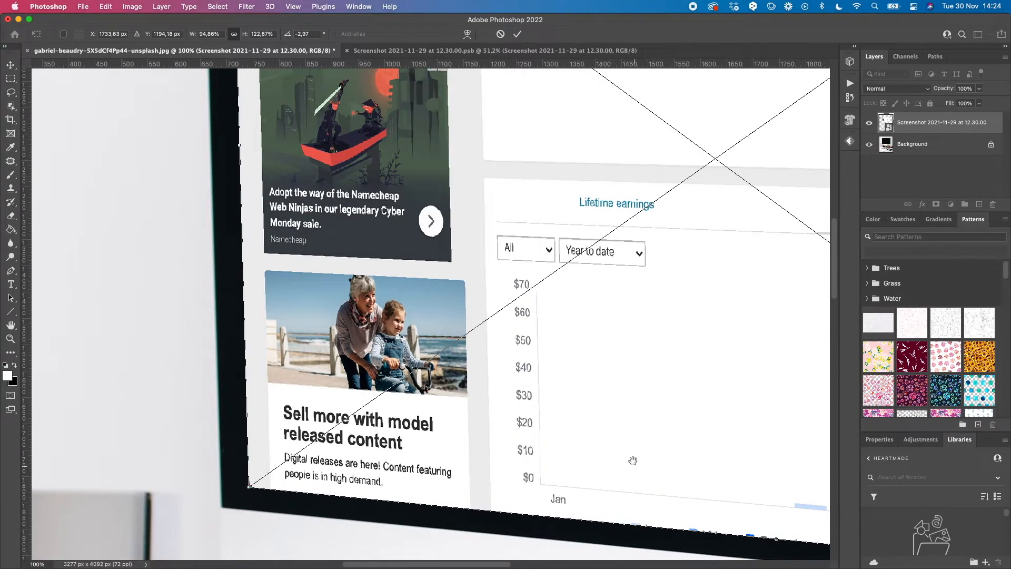
Nudge the screenshot's lower-right corner slightly up and inward to match the border on the other sides.
{"action": "left_click_drag", "start_coordinate": [637, 460], "coordinate": [283, 359]}
{"action": "left_click_drag", "start_coordinate": [570, 378], "coordinate": [295, 359]}
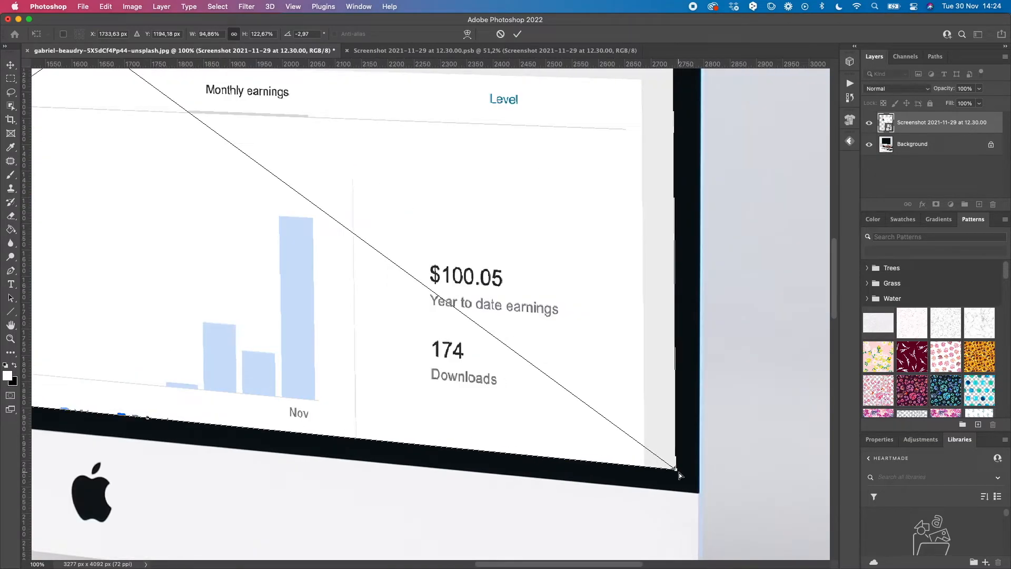
{"action": "left_click_drag", "start_coordinate": [678, 472], "coordinate": [673, 465]}
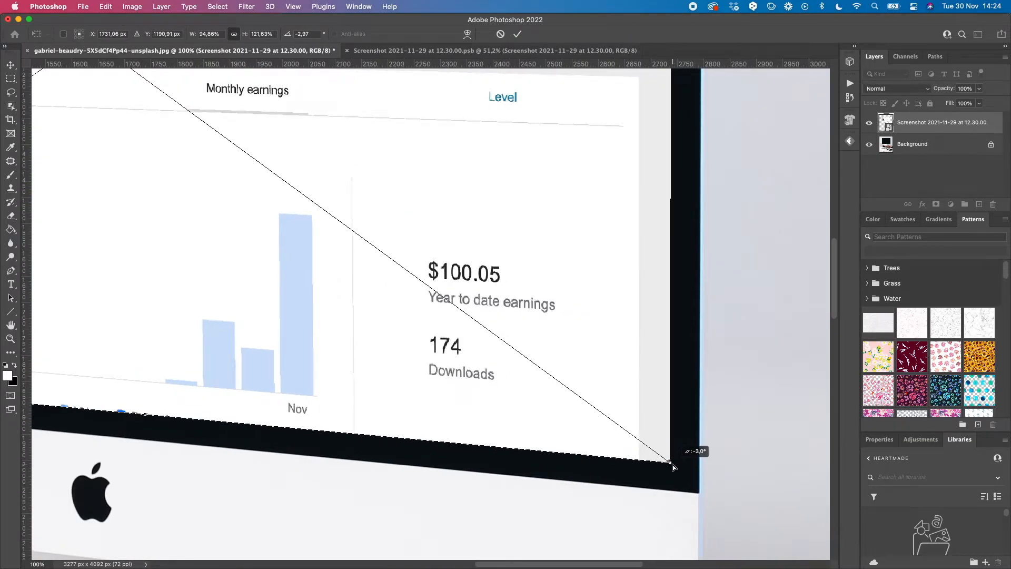
Review the screenshot's fit against the whole display, apply the transform, and inspect the complete desk photo.
{"action": "left_click", "coordinate": [470, 277], "text": "alt"}
{"action": "left_click", "coordinate": [470, 277], "text": "alt"}
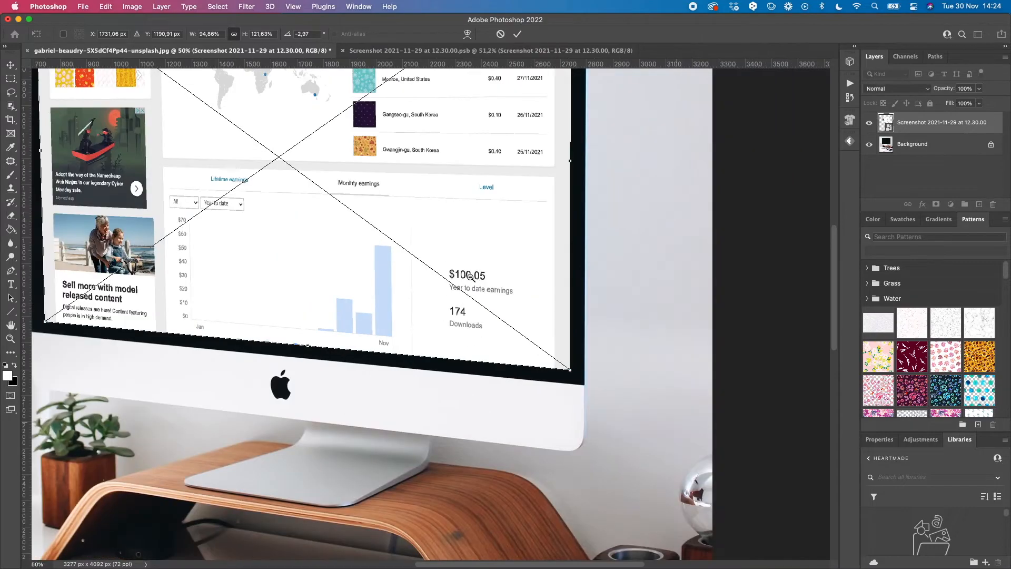
{"action": "left_click", "coordinate": [470, 276], "text": "alt"}
{"action": "left_click_drag", "start_coordinate": [409, 256], "coordinate": [415, 330]}
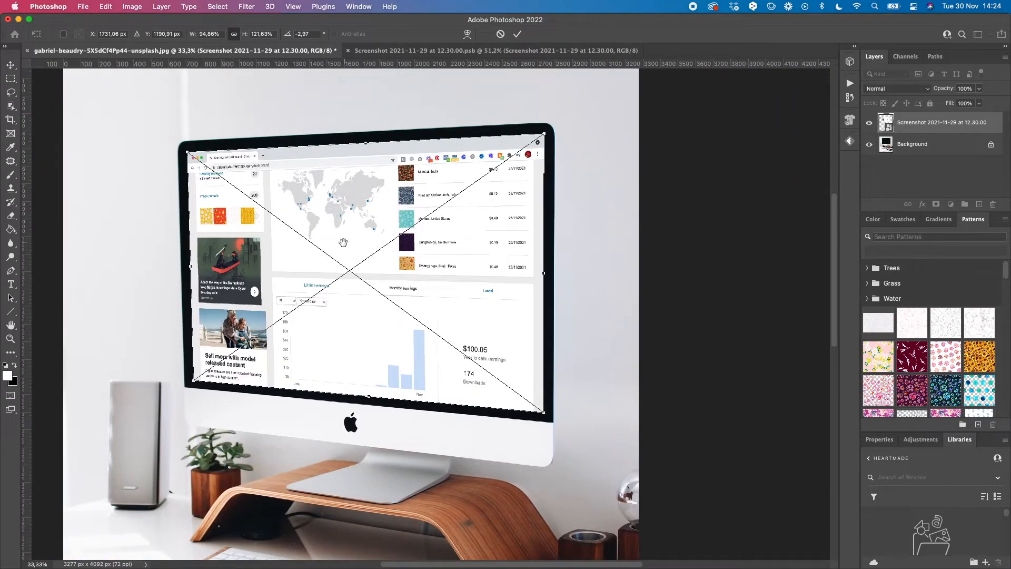
{"action": "left_click_drag", "start_coordinate": [343, 243], "coordinate": [343, 263]}
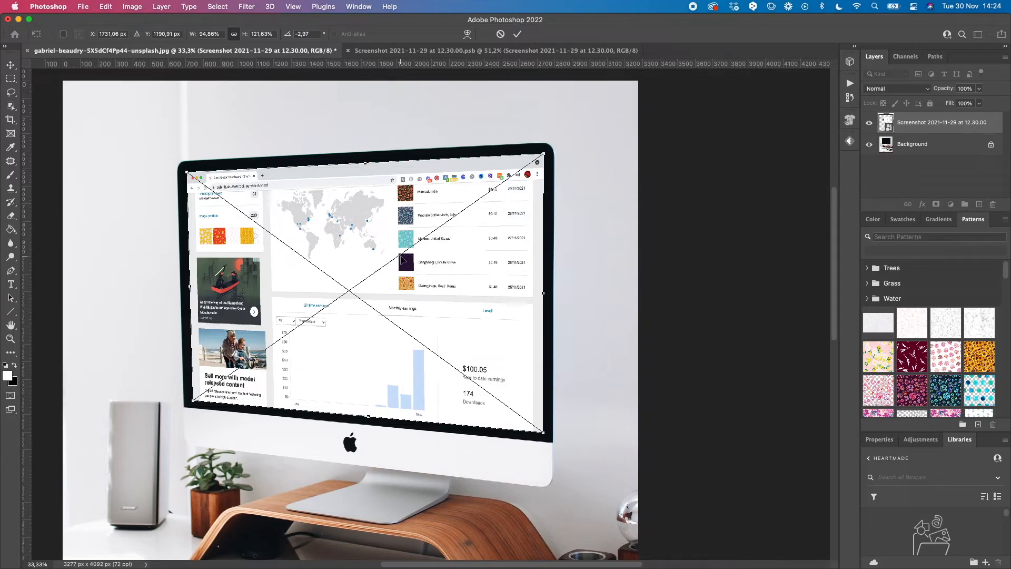
{"action": "key", "text": "Return"}
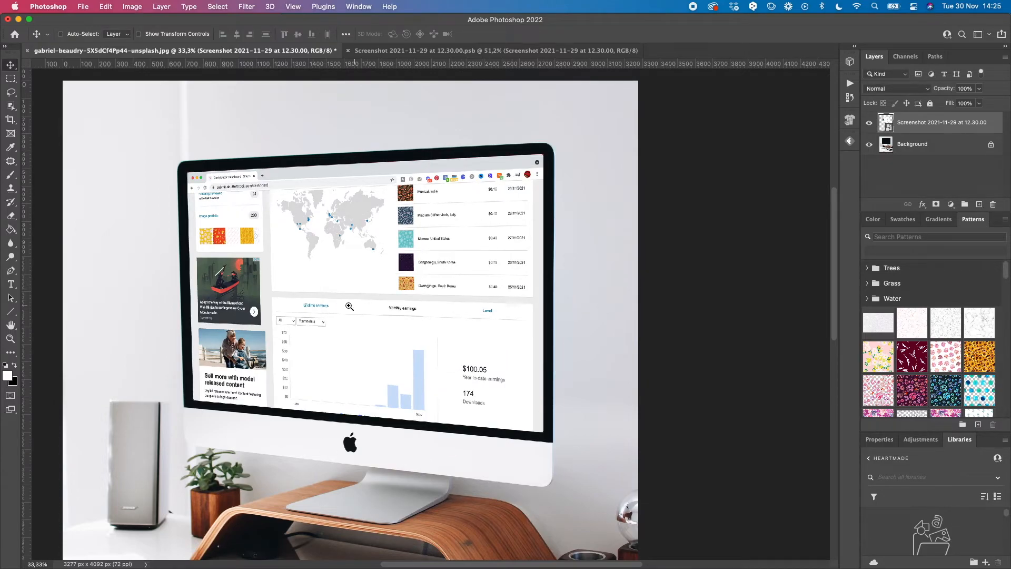
{"action": "key", "text": "super+minus"}
{"action": "left_click", "coordinate": [412, 289], "text": "alt"}
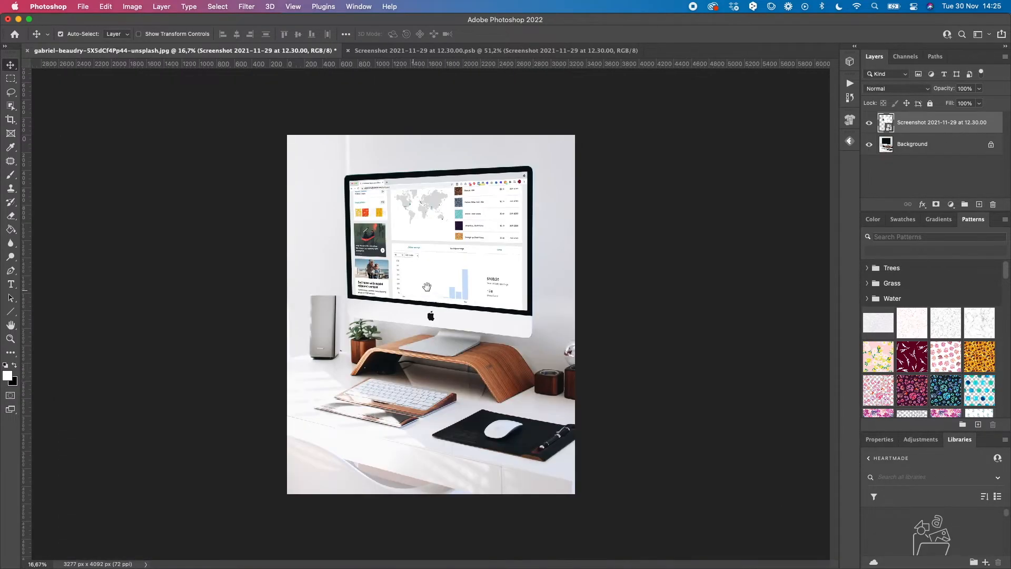
{"action": "left_click", "coordinate": [454, 274], "text": "super"}
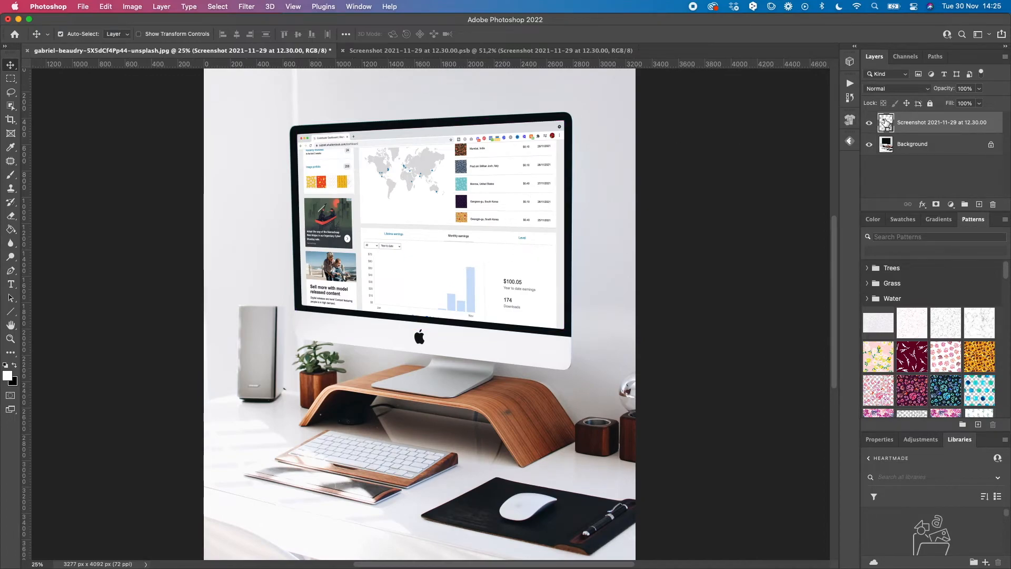
Add the burgundy pattern with white sprigs as a fill in the Smart Object's contents, save, and check the desk photo document.
{"action": "double_click", "coordinate": [885, 122]}
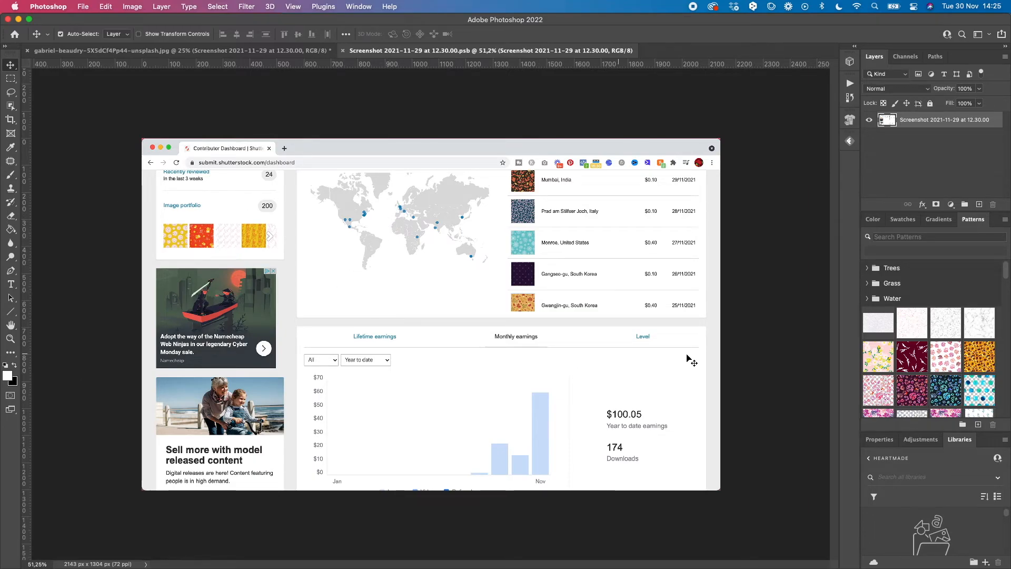
{"action": "left_click_drag", "start_coordinate": [909, 360], "coordinate": [466, 316]}
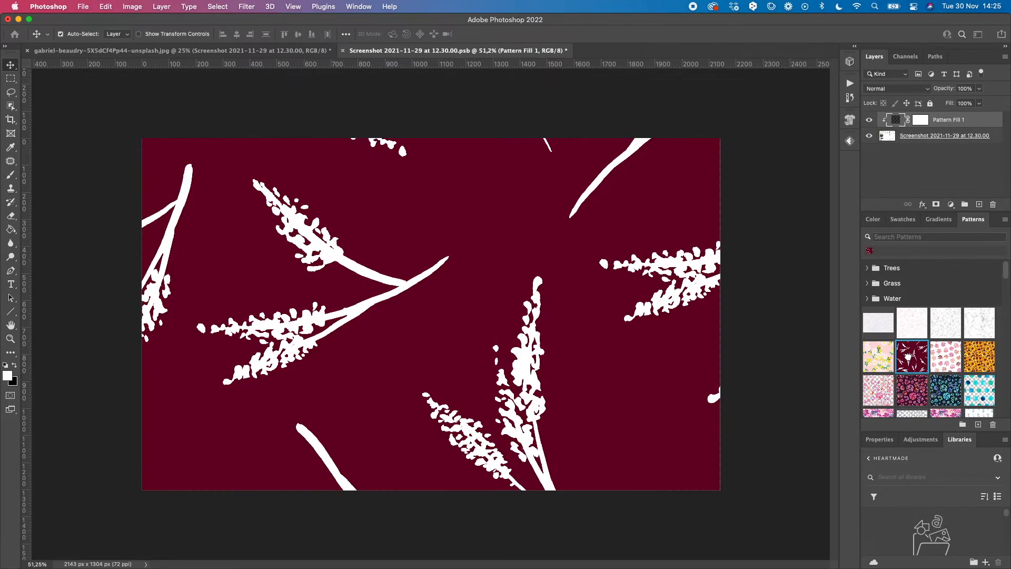
{"action": "key", "text": "super+s"}
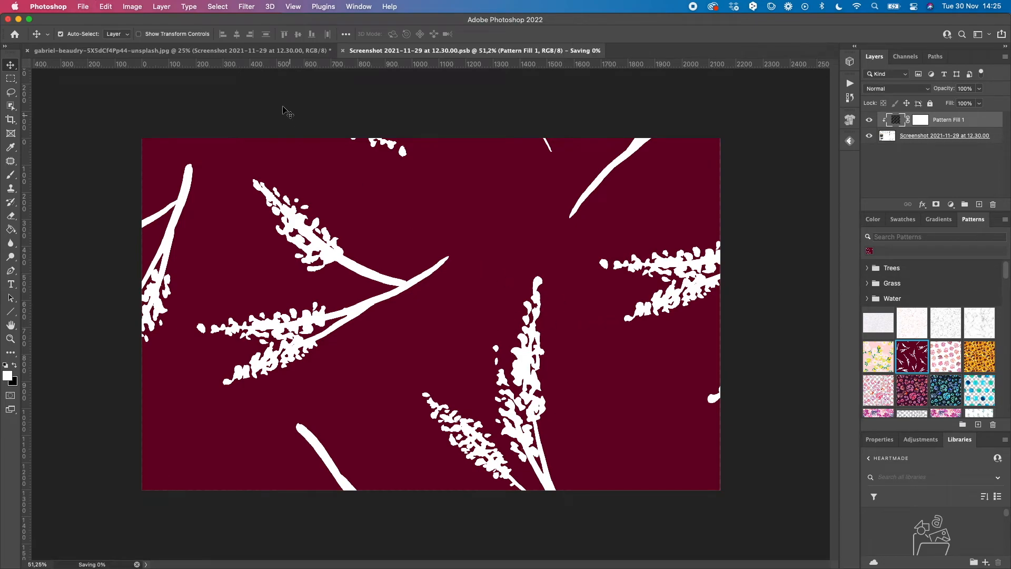
{"action": "left_click", "coordinate": [227, 50]}
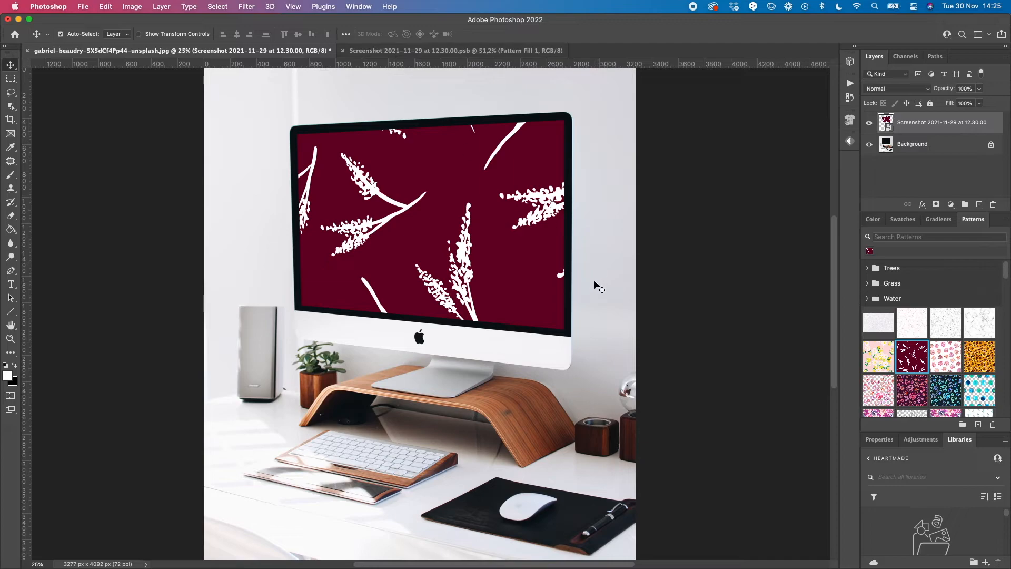
{"action": "scroll", "coordinate": [591, 282], "scroll_direction": "up", "scroll_amount": 2}
{"action": "scroll", "coordinate": [590, 283], "scroll_direction": "down", "scroll_amount": 3}
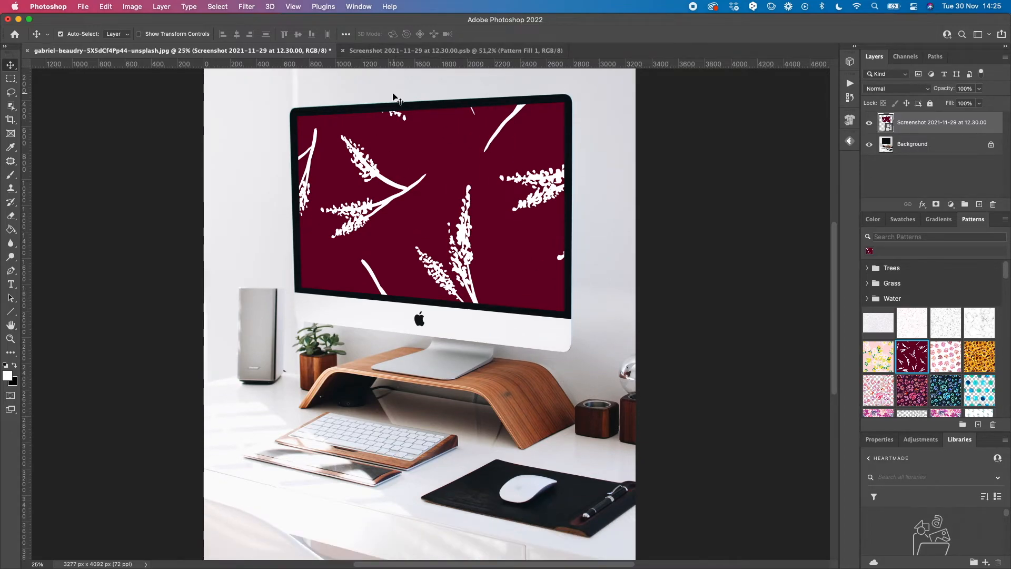